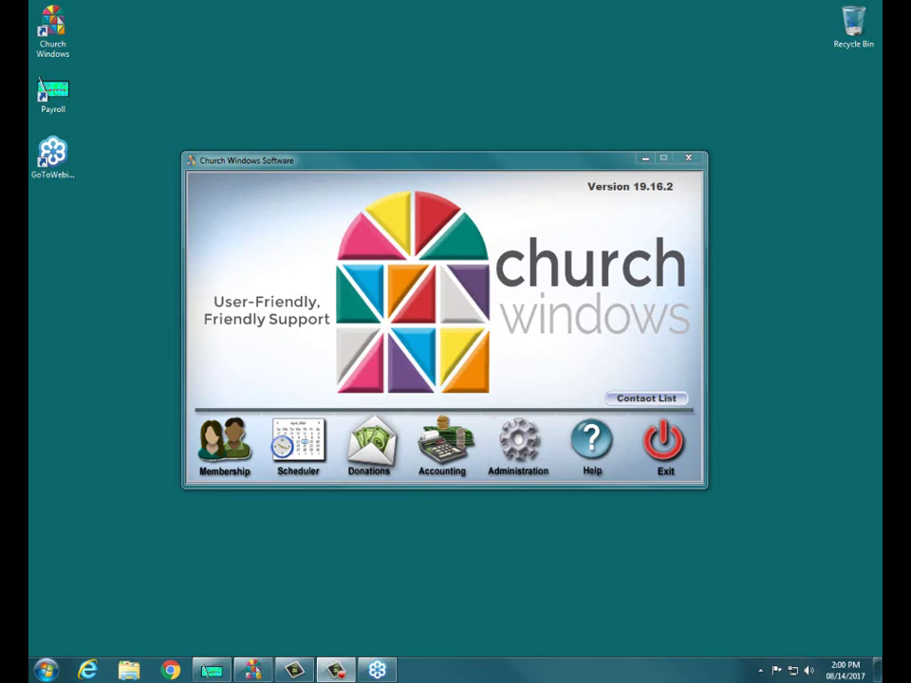
Switch to Internet Explorer, close the Google page, and open the Support Center on the Church Windows site
{"action": "left_click", "coordinate": [83, 669]}
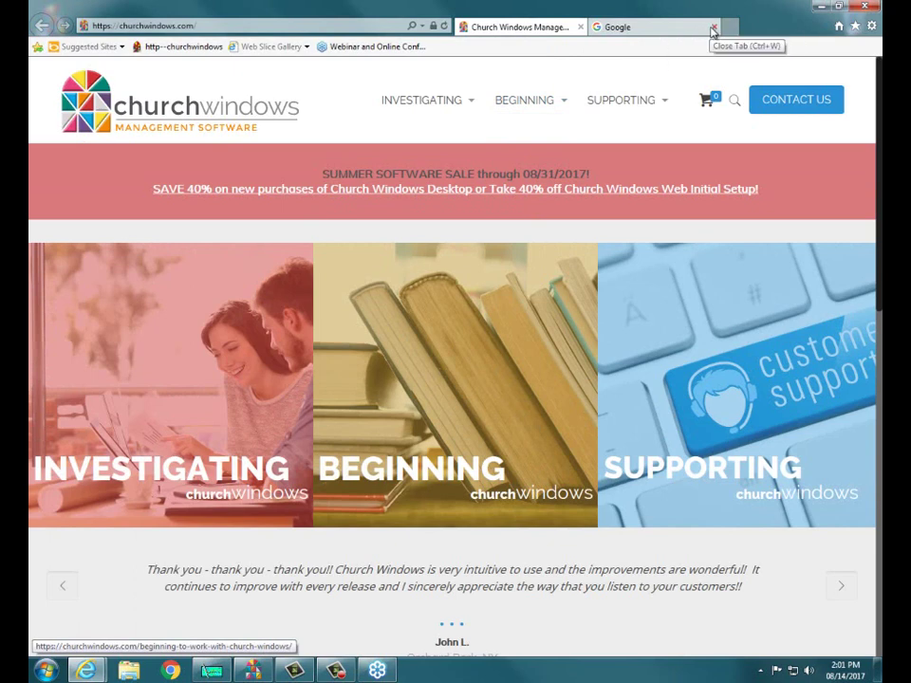
{"action": "left_click", "coordinate": [713, 28]}
{"action": "mouse_move", "coordinate": [642, 105]}
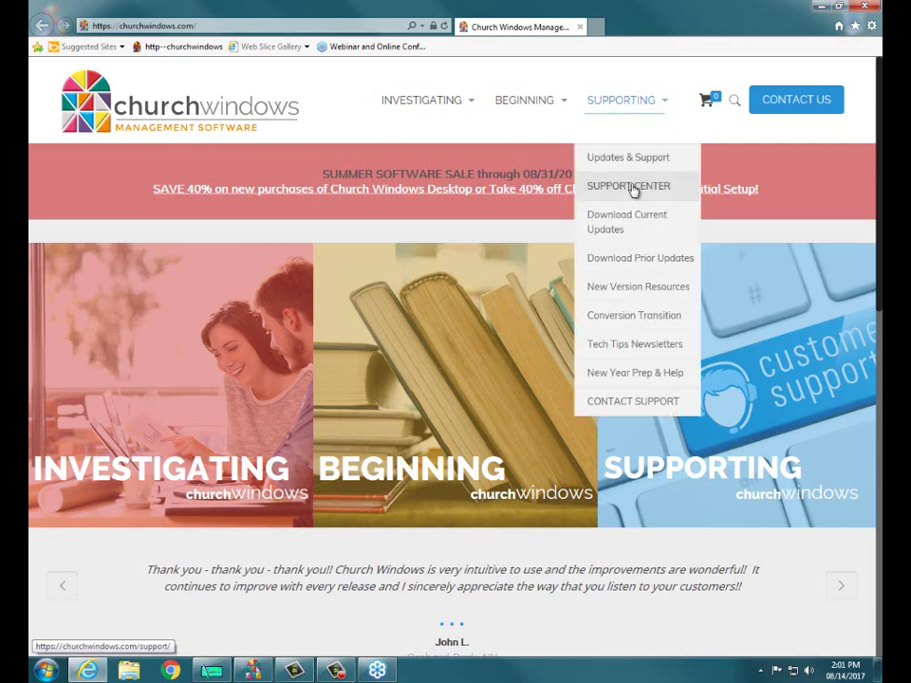
{"action": "left_click", "coordinate": [634, 188]}
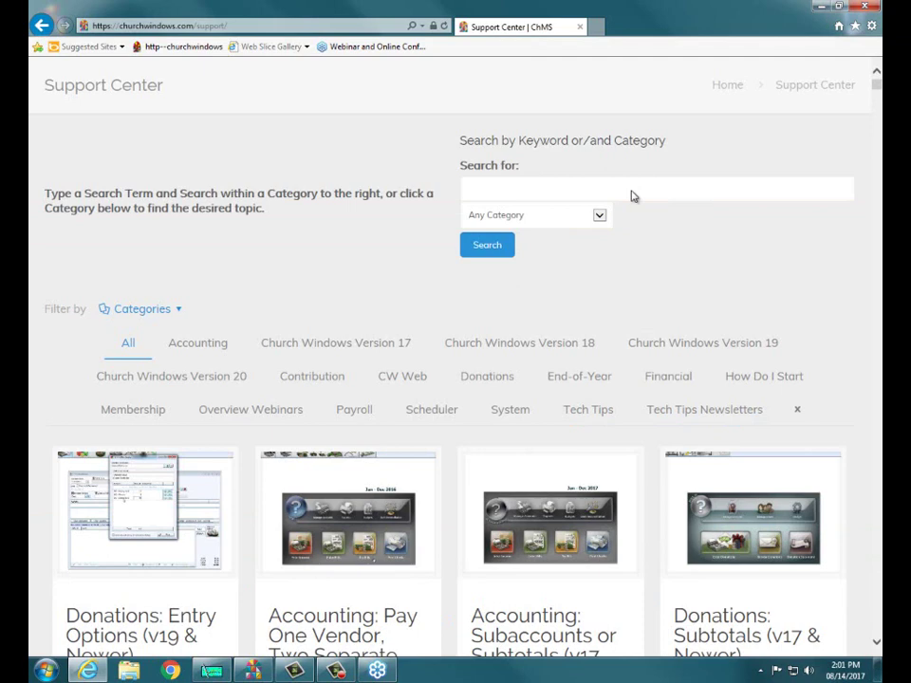
{"action": "scroll", "coordinate": [634, 195], "scroll_direction": "up", "scroll_amount": 1}
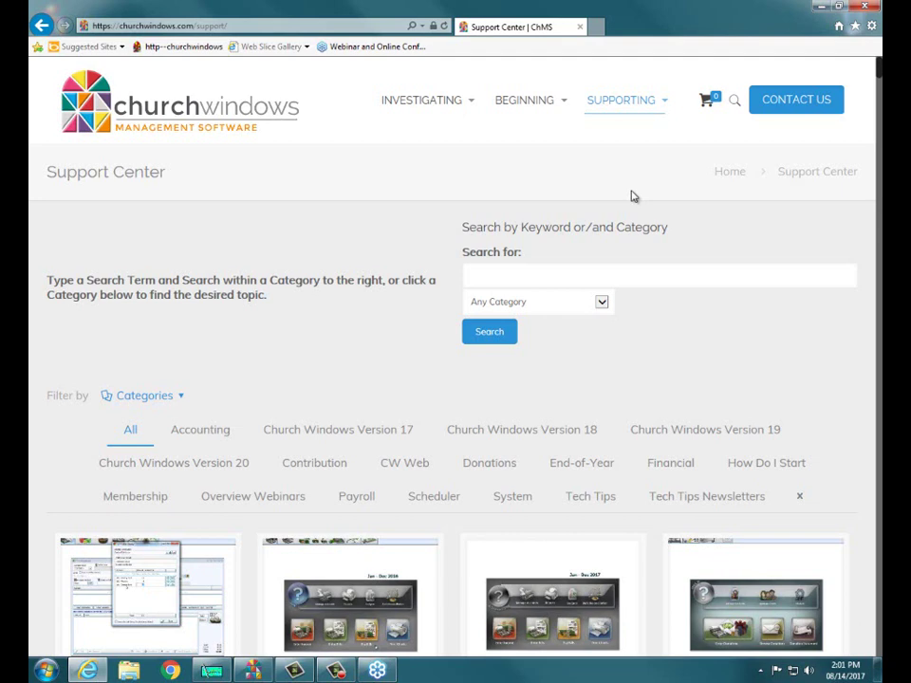
Search the Support Center for "asset" across any category
{"action": "left_click", "coordinate": [701, 283]}
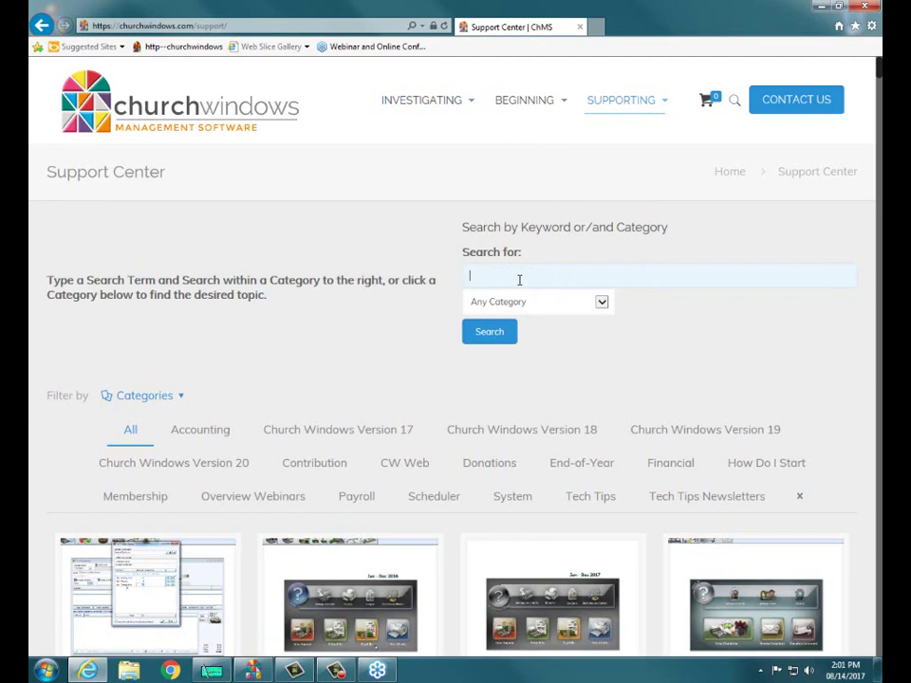
{"action": "type", "text": "asset"}
{"action": "key", "text": "Return"}
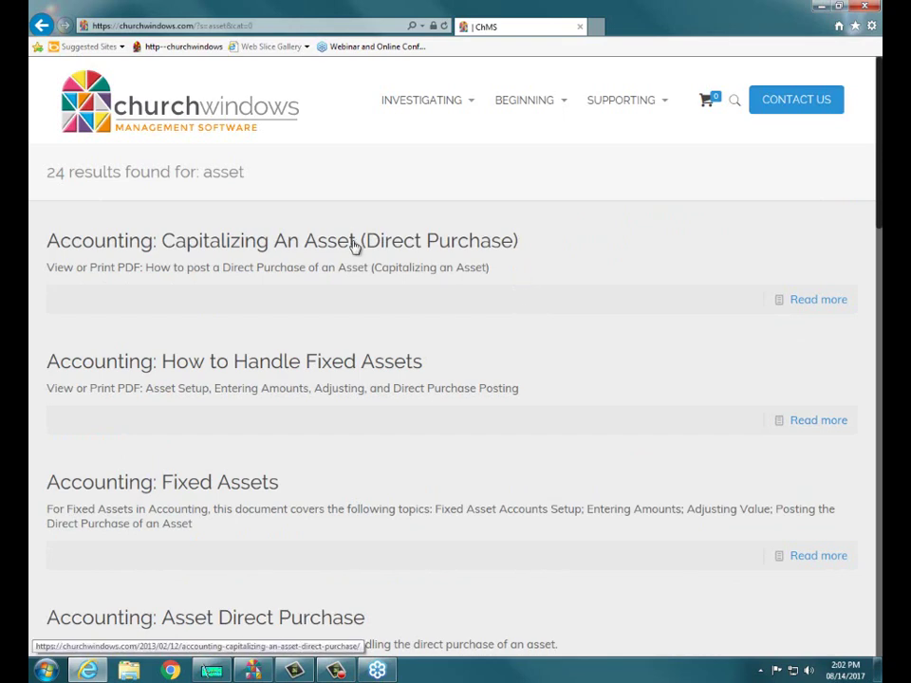
Return to the Support Center and search it for "bank" across any category
{"action": "mouse_move", "coordinate": [492, 113]}
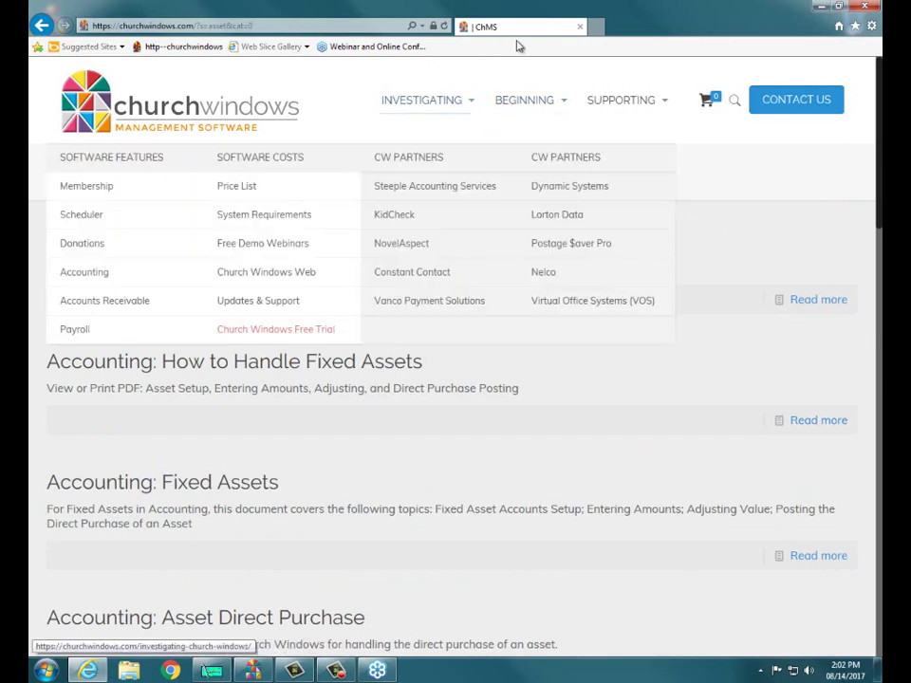
{"action": "left_click", "coordinate": [610, 185]}
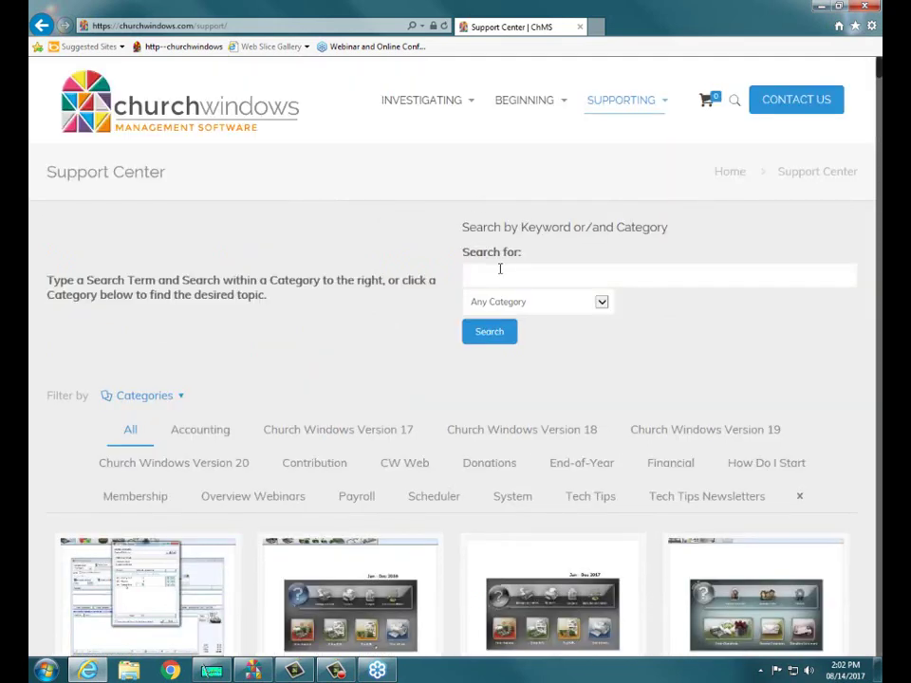
{"action": "left_click", "coordinate": [500, 271]}
{"action": "type", "text": "ban"}
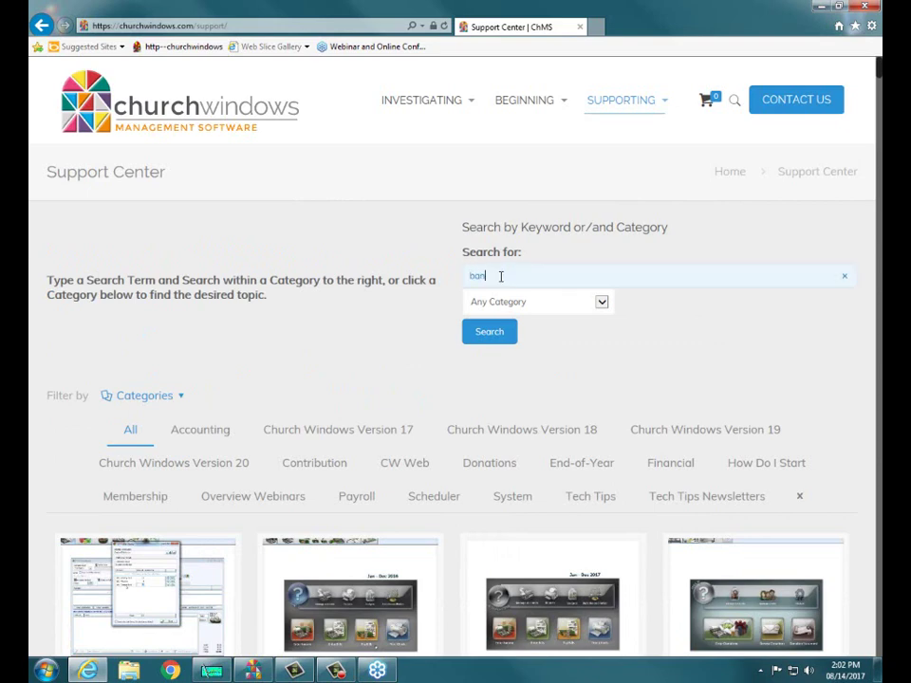
{"action": "type", "text": "k"}
{"action": "key", "text": "Return"}
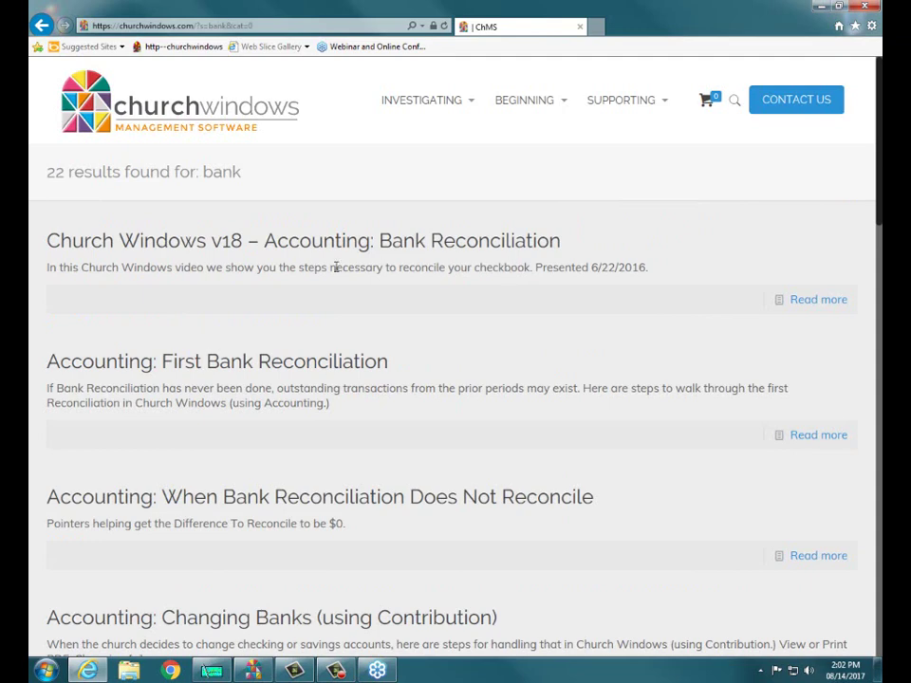
Circle the two Changing Banks articles in the search results with the highlighter, and clear the markings
{"action": "scroll", "coordinate": [304, 437], "scroll_direction": "down", "scroll_amount": 3}
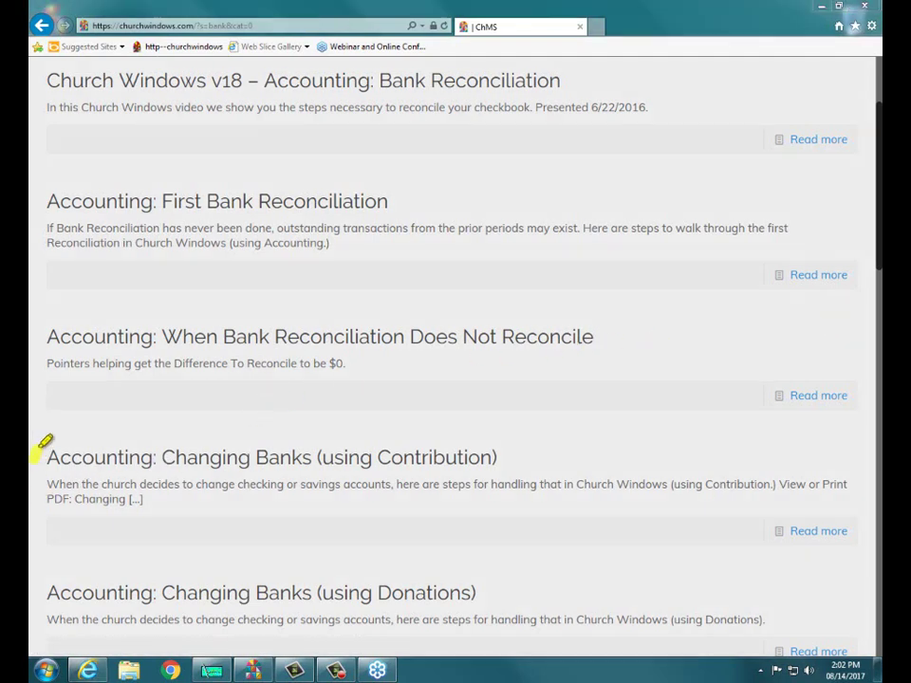
{"action": "left_click_drag", "start_coordinate": [32, 461], "coordinate": [185, 438]}
{"action": "mouse_move", "coordinate": [251, 427]}
{"action": "left_mouse_down"}
{"action": "mouse_move", "coordinate": [466, 418]}
{"action": "mouse_move", "coordinate": [539, 441]}
{"action": "mouse_move", "coordinate": [400, 473]}
{"action": "mouse_move", "coordinate": [95, 482]}
{"action": "mouse_move", "coordinate": [45, 457]}
{"action": "left_mouse_up"}
{"action": "mouse_move", "coordinate": [38, 567]}
{"action": "left_mouse_down"}
{"action": "mouse_move", "coordinate": [501, 567]}
{"action": "mouse_move", "coordinate": [351, 628]}
{"action": "mouse_move", "coordinate": [75, 637]}
{"action": "mouse_move", "coordinate": [45, 565]}
{"action": "left_mouse_up"}
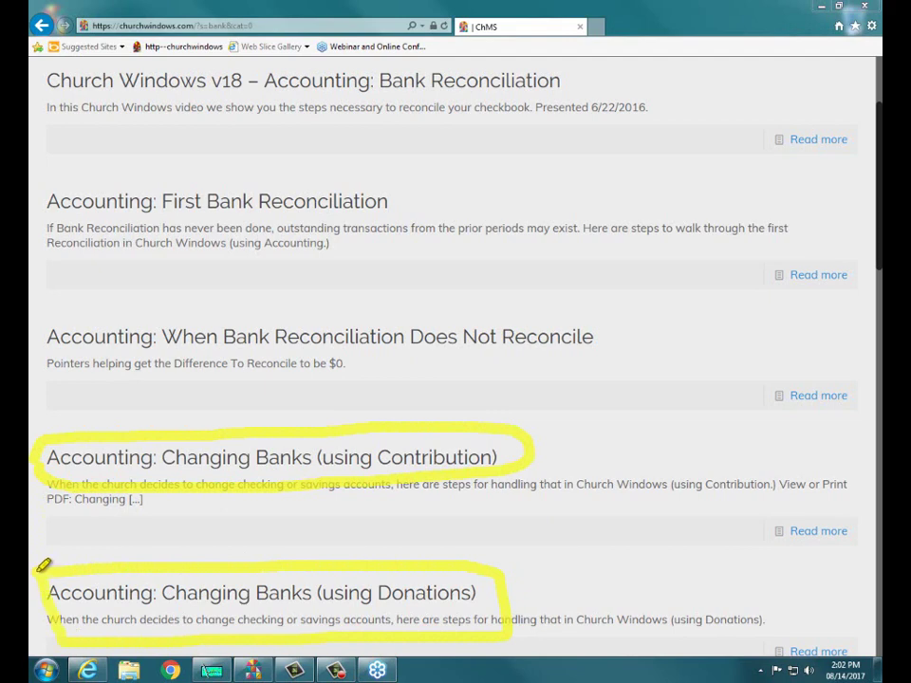
{"action": "left_click_drag", "start_coordinate": [468, 415], "coordinate": [161, 461]}
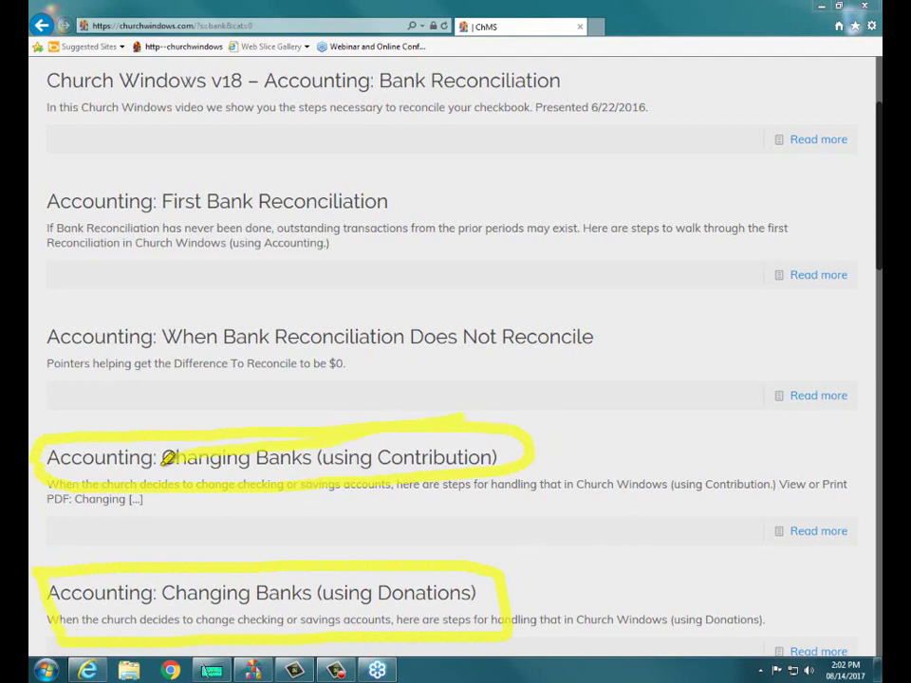
{"action": "left_click_drag", "start_coordinate": [467, 418], "coordinate": [541, 424]}
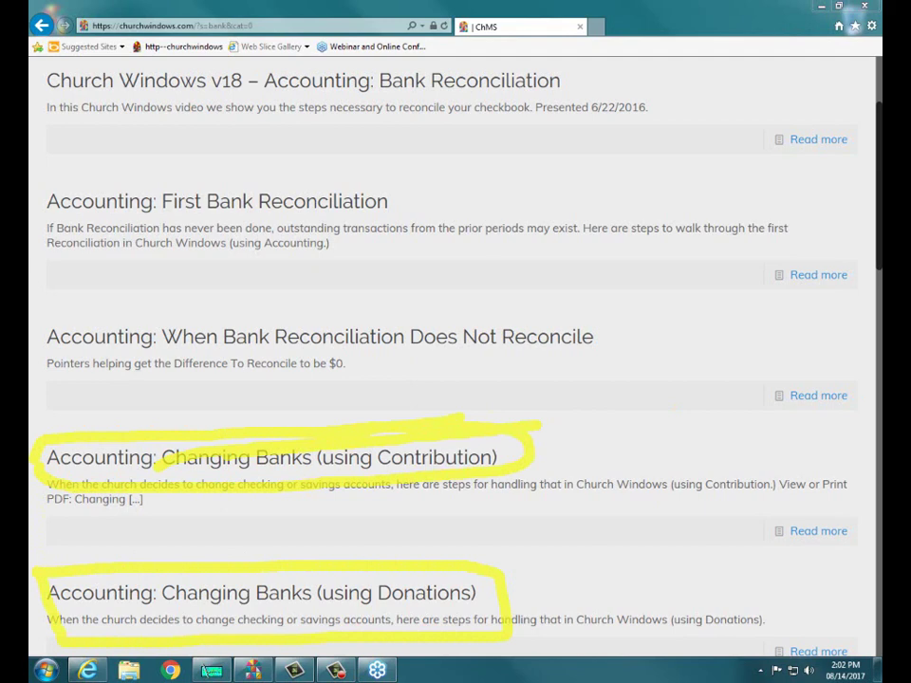
{"action": "key", "text": "Escape"}
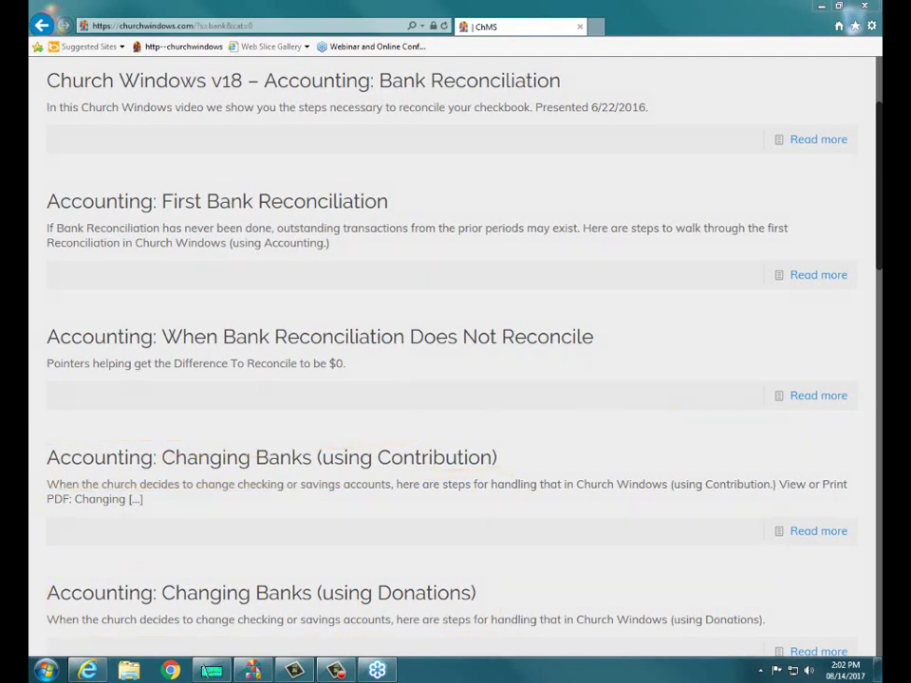
View the article "Accounting: Changing Banks (using Donations)" and close the browser to return to Church Windows
{"action": "left_click", "coordinate": [245, 600]}
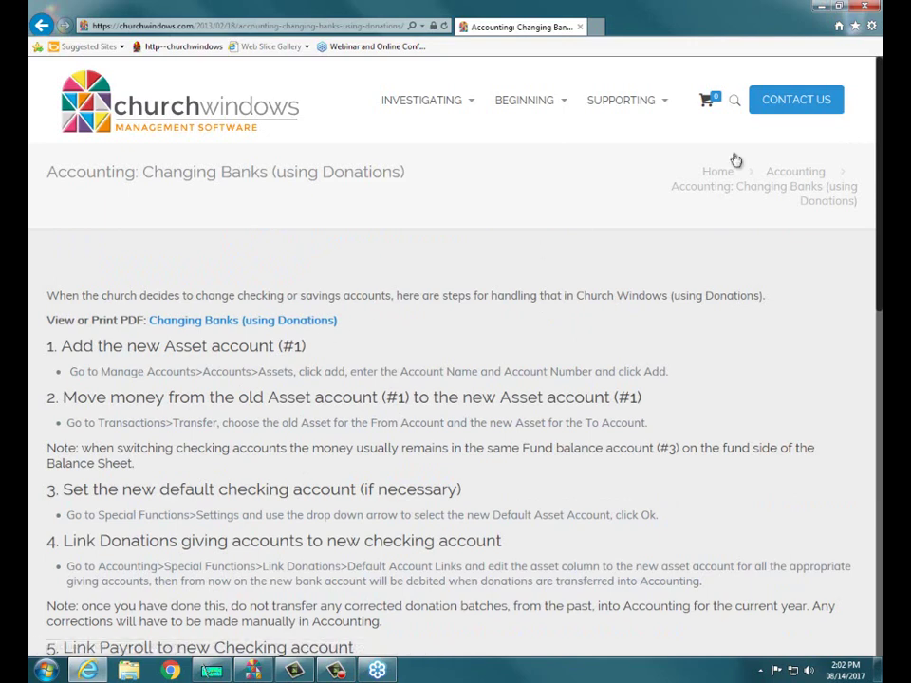
{"action": "left_click", "coordinate": [870, 7]}
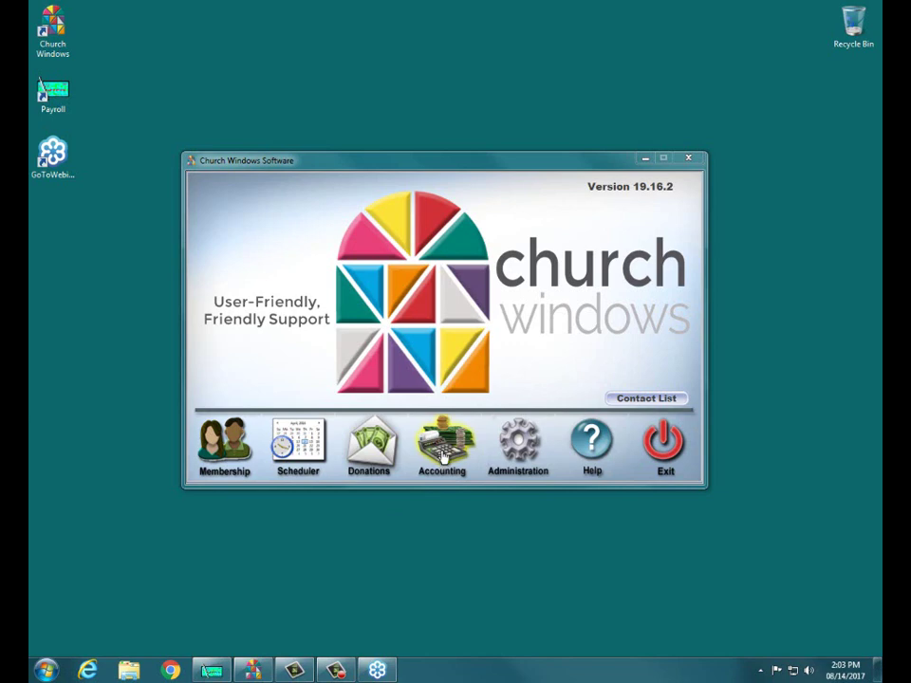
{"action": "right_click", "coordinate": [438, 543]}
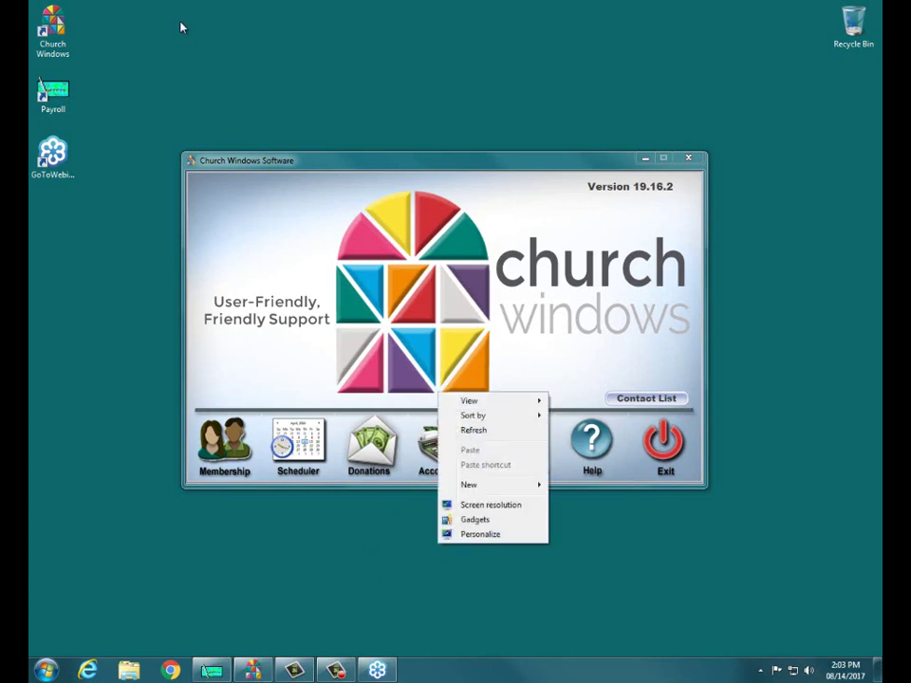
{"action": "left_click", "coordinate": [311, 206]}
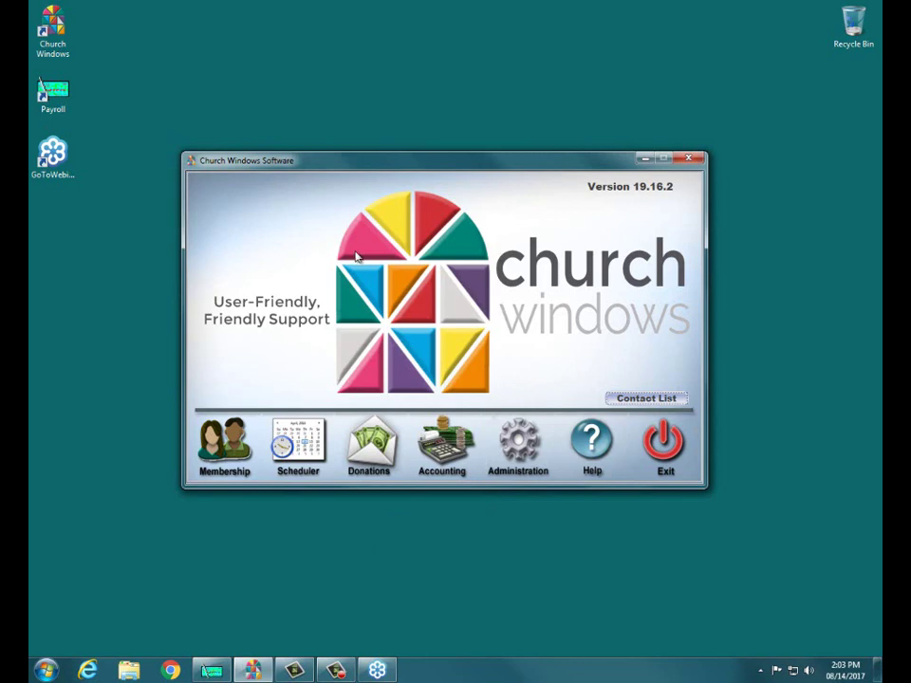
Open the Accounting module and bring up the setup window for asset accounts
{"action": "left_click", "coordinate": [438, 453]}
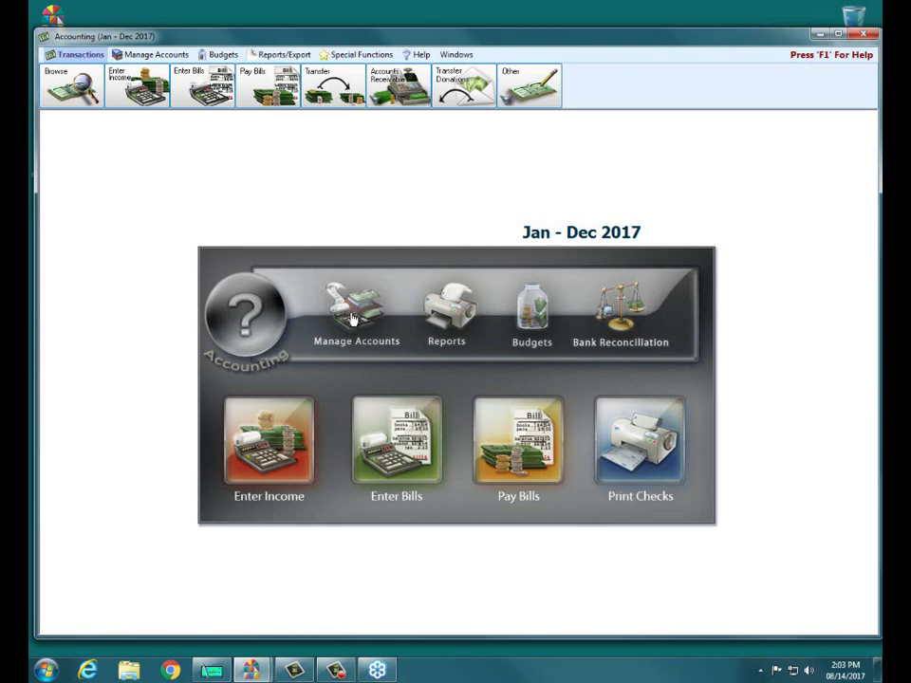
{"action": "left_click", "coordinate": [351, 317]}
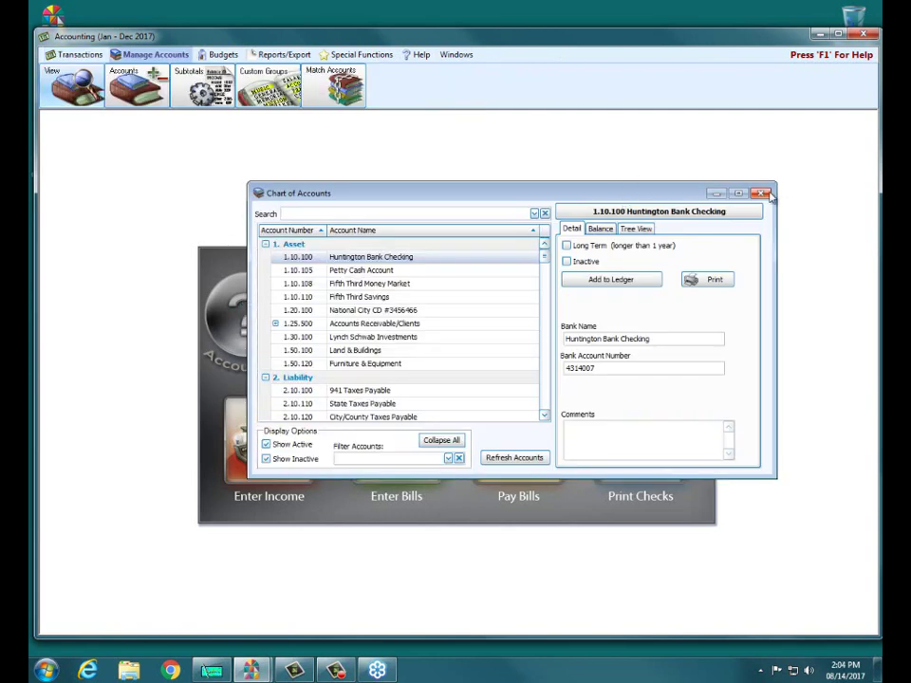
{"action": "left_click", "coordinate": [763, 194]}
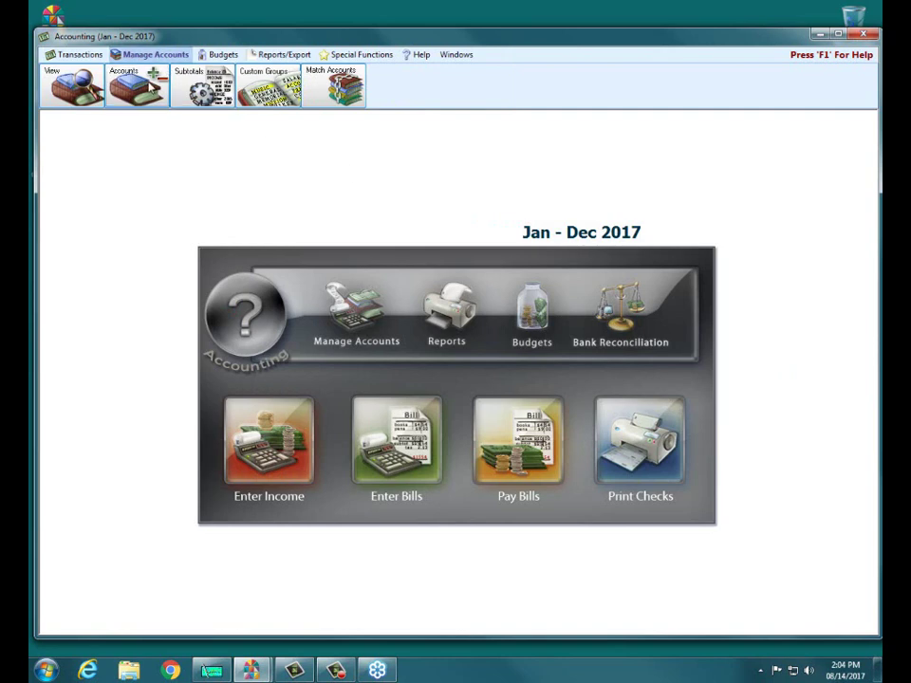
{"action": "left_click", "coordinate": [138, 85]}
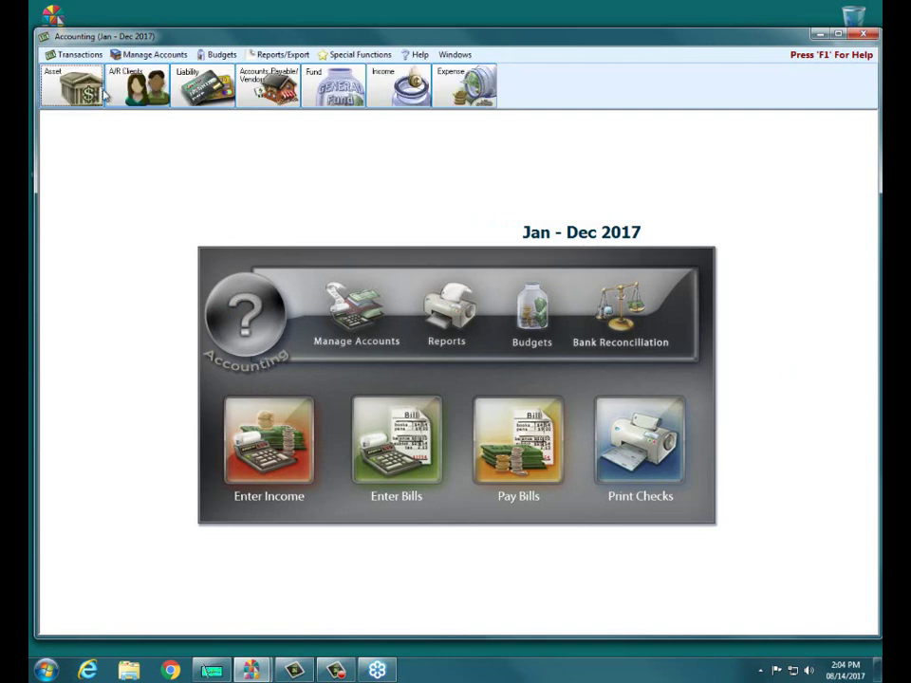
{"action": "left_click", "coordinate": [69, 94]}
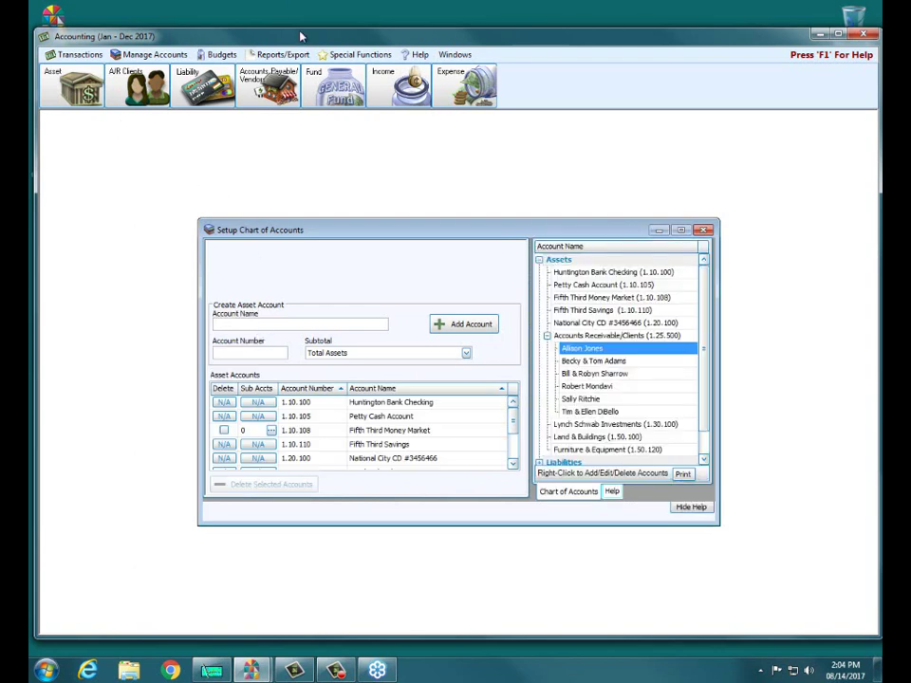
Add an asset account named BOA Checking, number 1.10.103, with subtotal Total Current Assets & Investments, and close the account setup
{"action": "type", "text": "BOA Che"}
{"action": "key", "text": "BackSpace"}
{"action": "key", "text": "BackSpace"}
{"action": "key", "text": "BackSpace"}
{"action": "type", "text": "Checking"}
{"action": "key", "text": "Tab"}
{"action": "type", "text": "10.103"}
{"action": "left_click", "coordinate": [466, 353]}
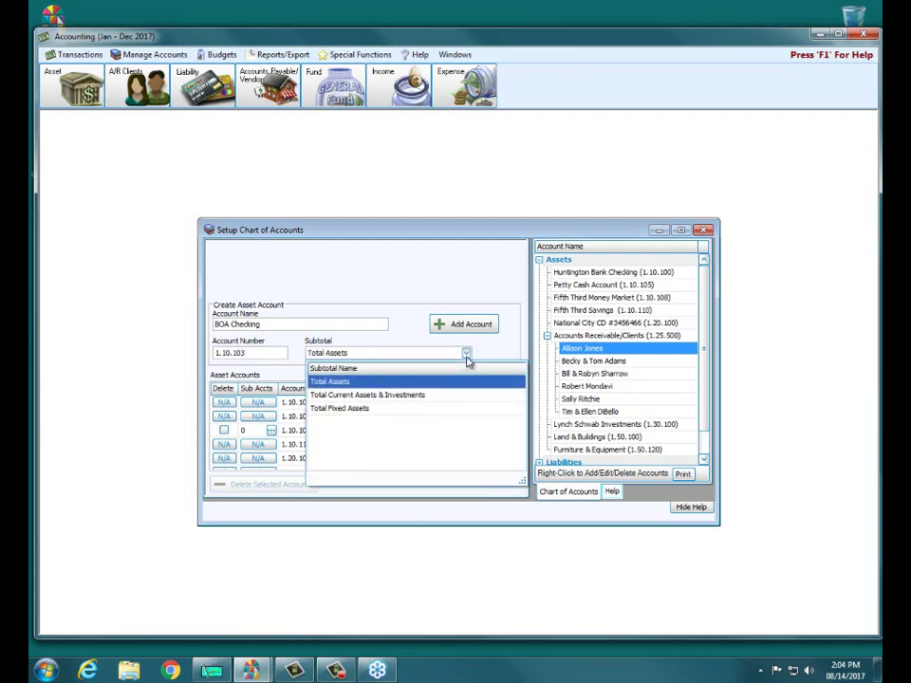
{"action": "left_click", "coordinate": [394, 401]}
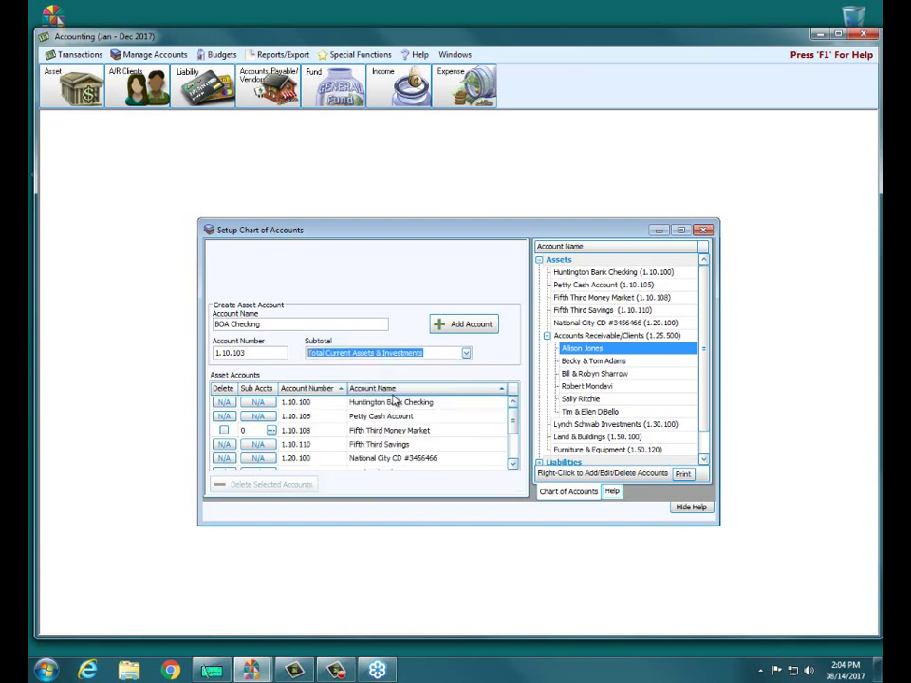
{"action": "left_click", "coordinate": [465, 325]}
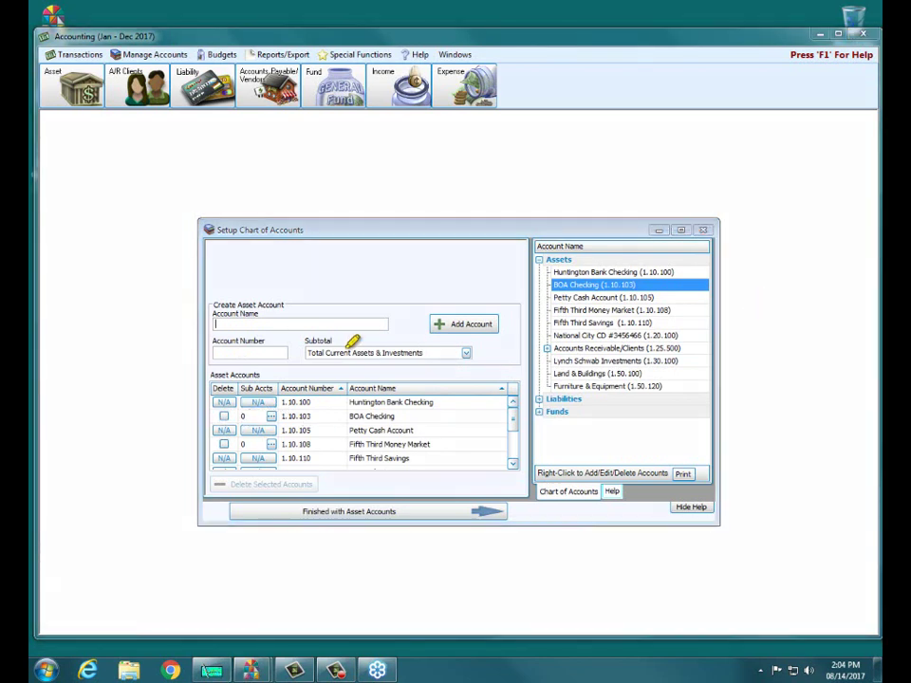
{"action": "left_click_drag", "start_coordinate": [225, 412], "coordinate": [459, 407]}
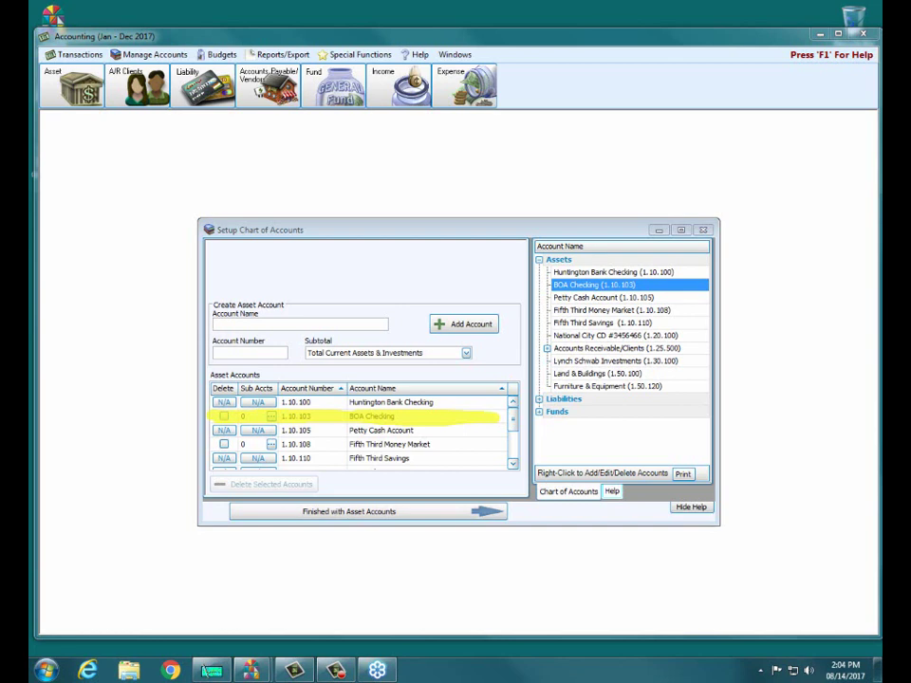
{"action": "key", "text": "Escape"}
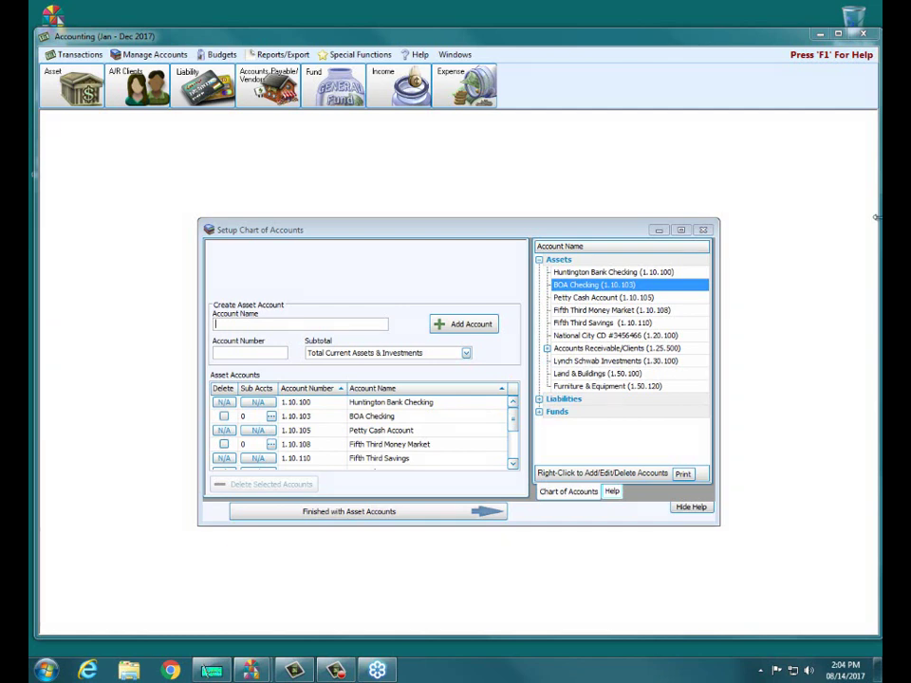
{"action": "left_click", "coordinate": [702, 229]}
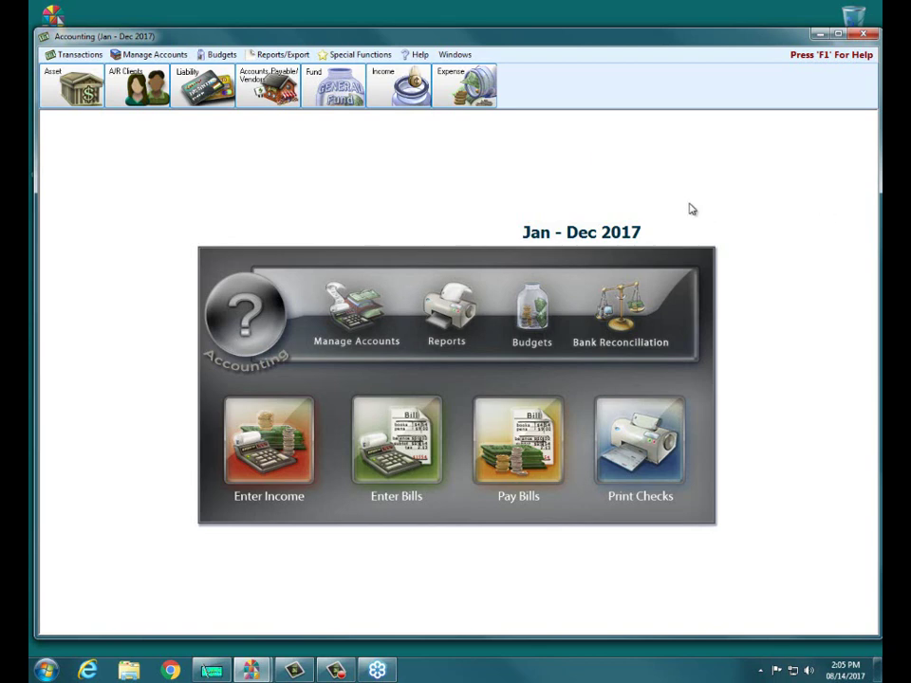
Circle the Transfer command with the highlighter, point an arrow at it, and open the form for entering transfers
{"action": "left_click", "coordinate": [81, 55]}
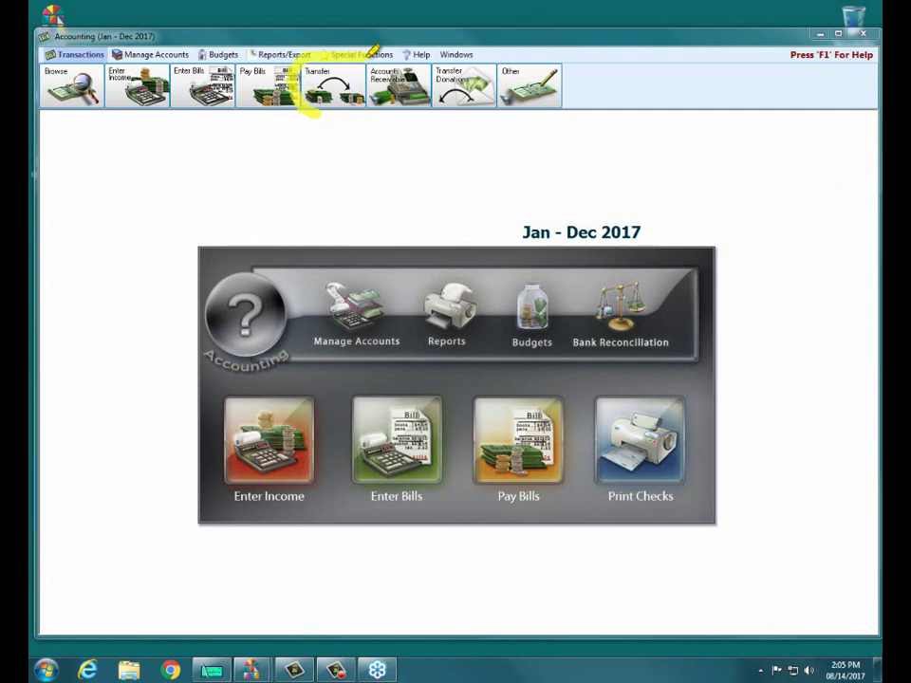
{"action": "mouse_move", "coordinate": [334, 114]}
{"action": "left_mouse_down"}
{"action": "mouse_move", "coordinate": [336, 219]}
{"action": "mouse_move", "coordinate": [352, 116]}
{"action": "mouse_move", "coordinate": [350, 126]}
{"action": "mouse_move", "coordinate": [339, 120]}
{"action": "mouse_move", "coordinate": [317, 159]}
{"action": "left_mouse_up"}
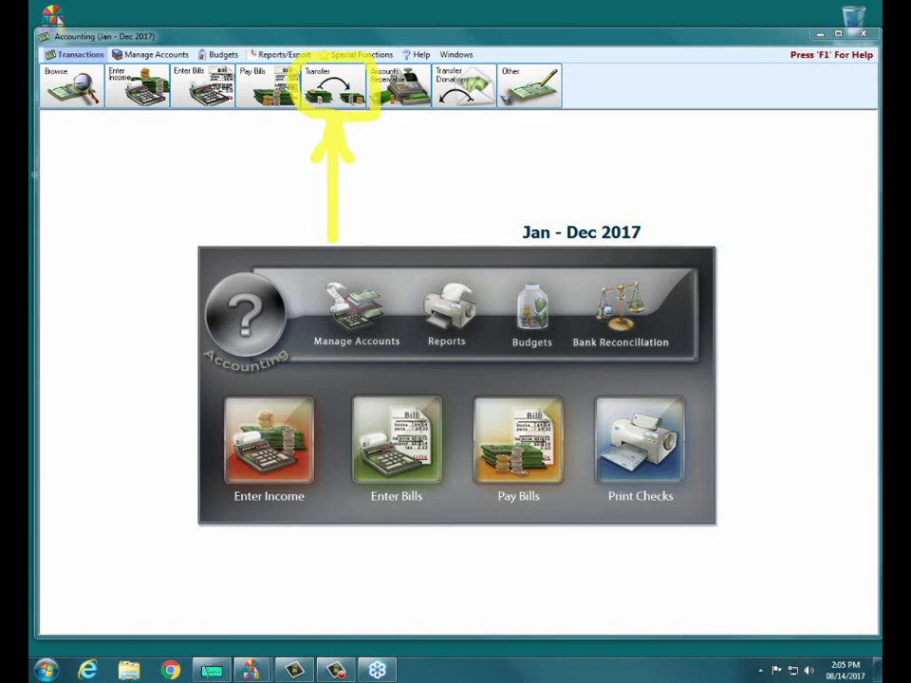
{"action": "left_click", "coordinate": [339, 89]}
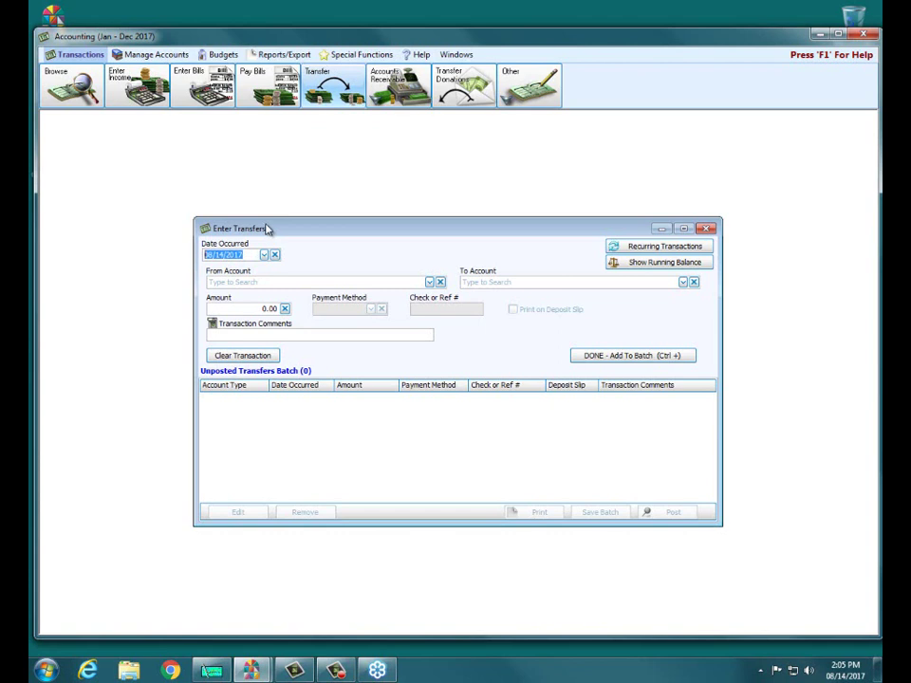
Set the transfer's source account to 1.10.100 - Huntington Bank Checking and its destination account to 1.10.103 - BOA Checking
{"action": "left_click", "coordinate": [429, 283]}
{"action": "type", "text": "hu"}
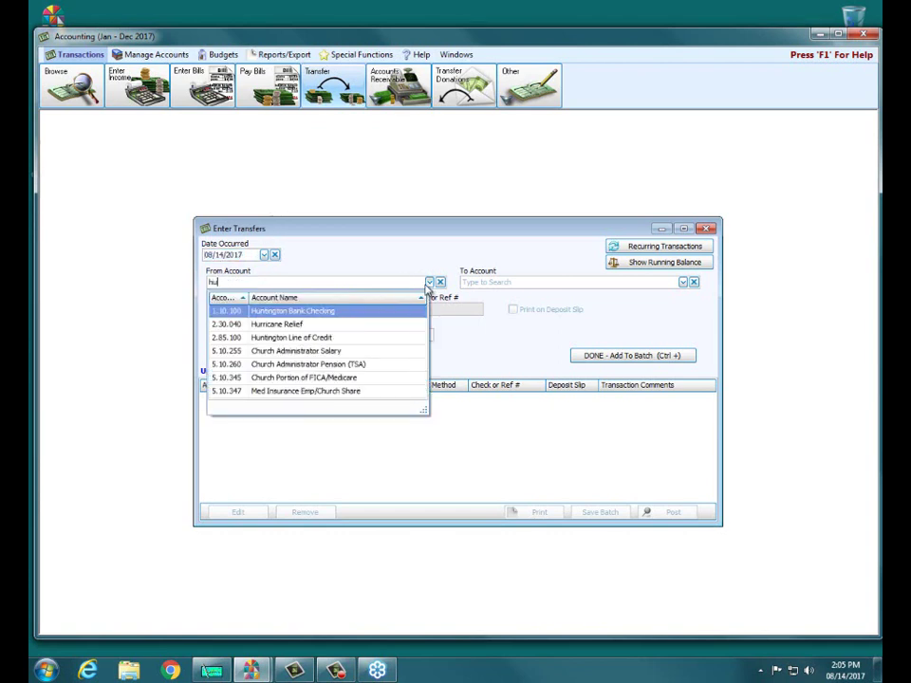
{"action": "type", "text": "nt"}
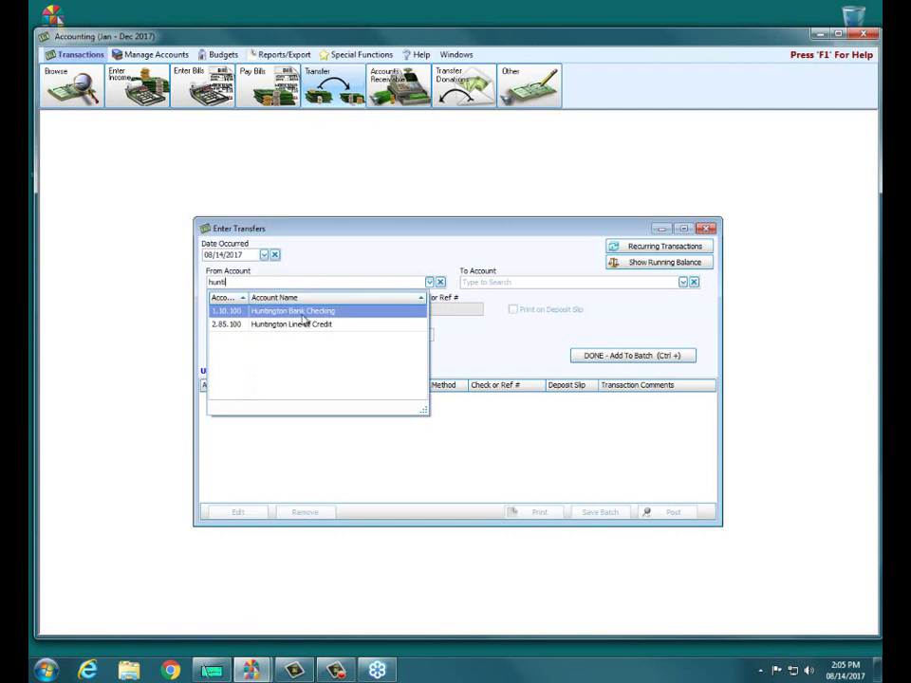
{"action": "left_click", "coordinate": [302, 316]}
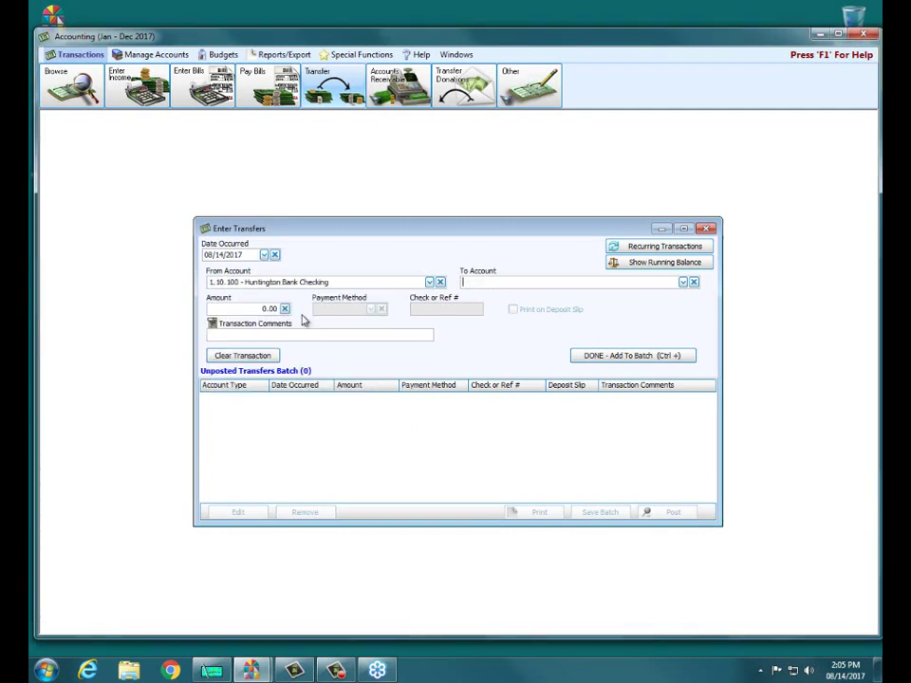
{"action": "left_click", "coordinate": [486, 283]}
{"action": "type", "text": "BO"}
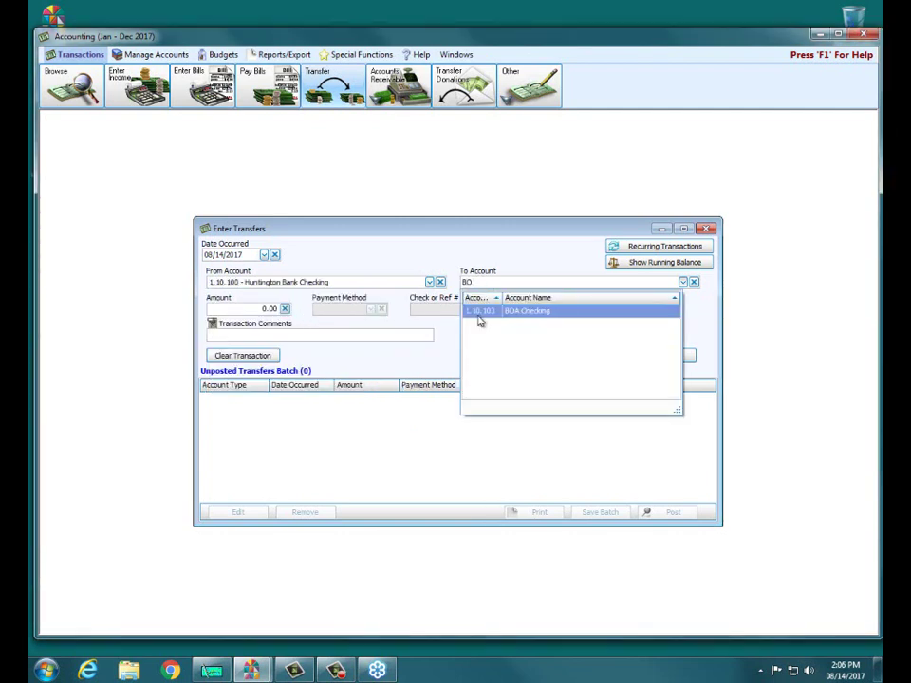
{"action": "left_click", "coordinate": [489, 316]}
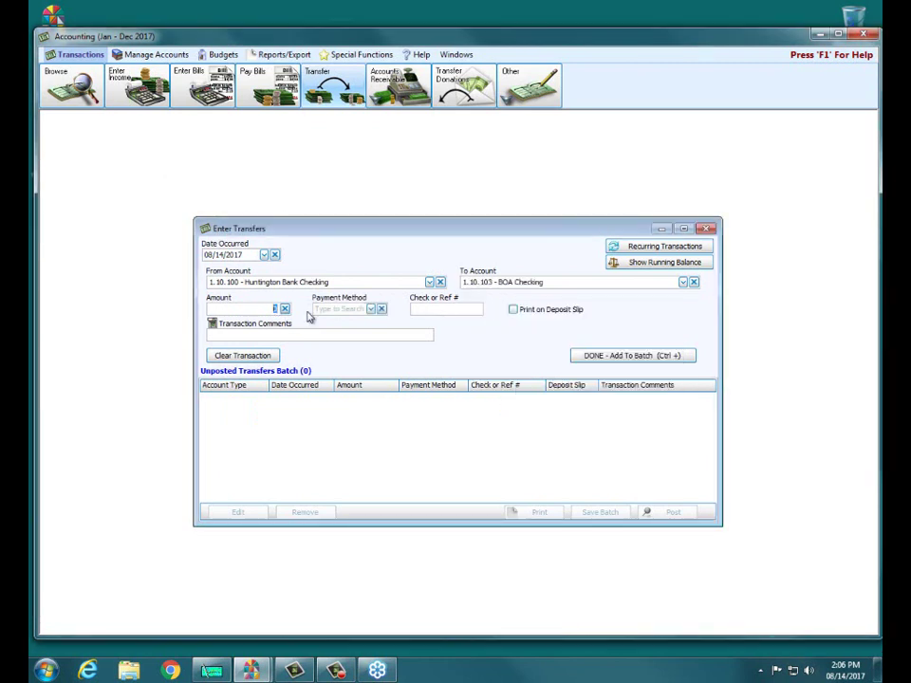
Enter 5,000.00 with payment method Computer Check and the comment "To establish new checking acct.", and add the transfer to the batch
{"action": "type", "text": "5000"}
{"action": "left_click", "coordinate": [371, 309]}
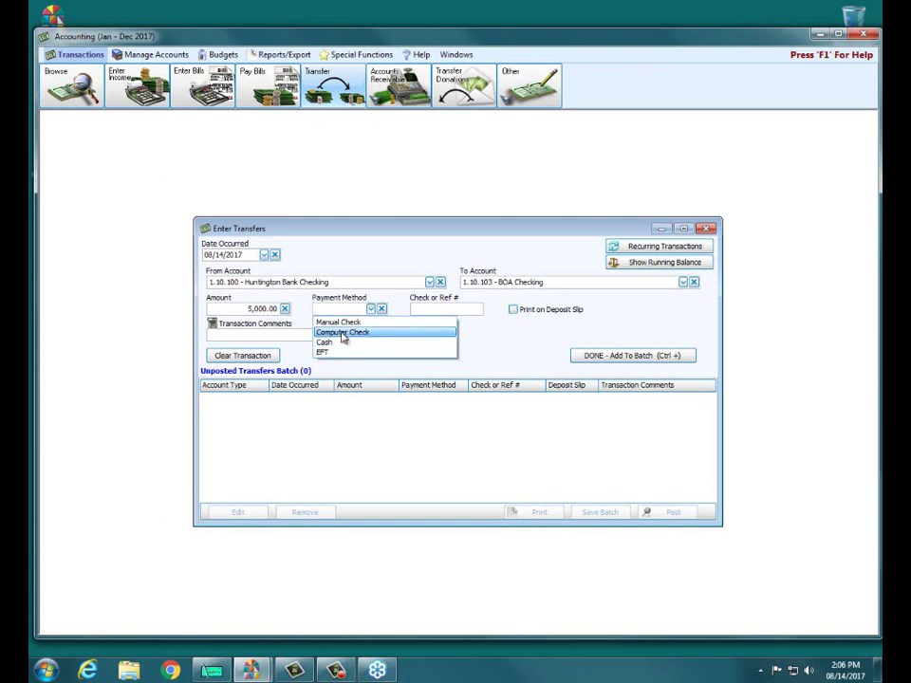
{"action": "left_click", "coordinate": [344, 334]}
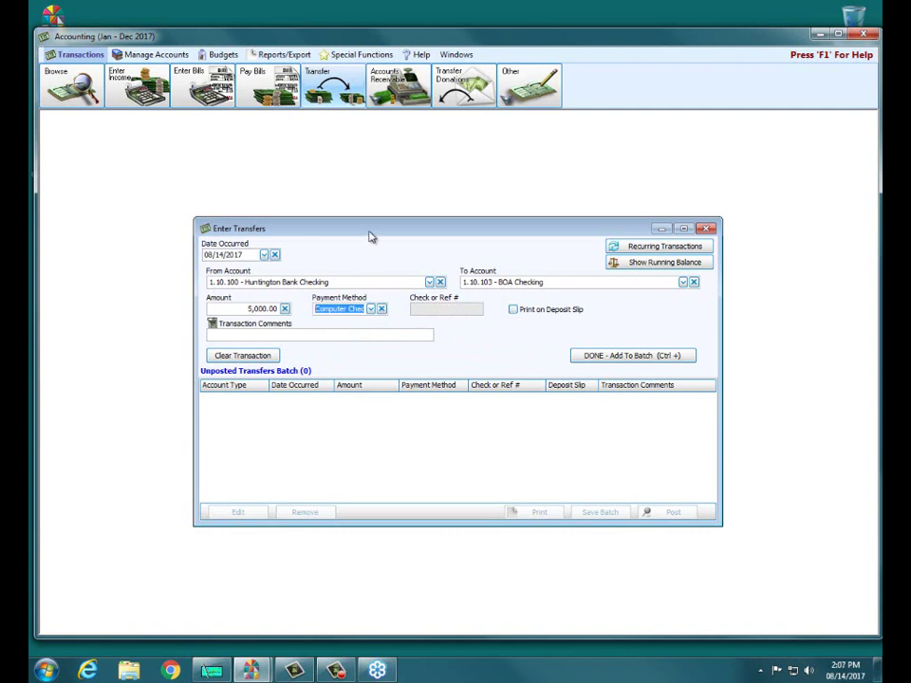
{"action": "left_click", "coordinate": [245, 338]}
{"action": "type", "text": "To establ"}
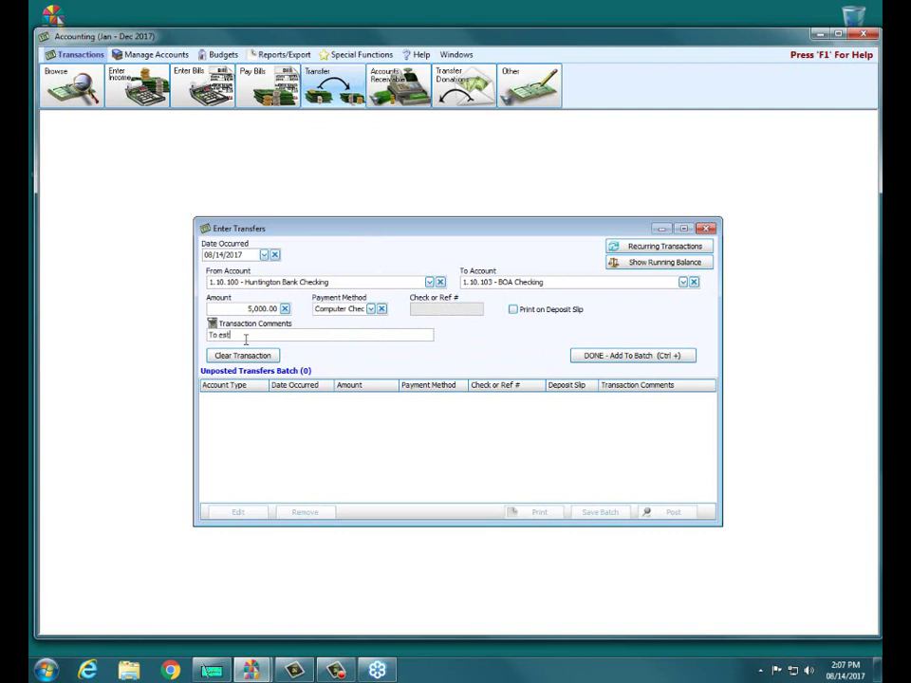
{"action": "type", "text": "ish new checking acct."}
{"action": "left_click", "coordinate": [620, 356]}
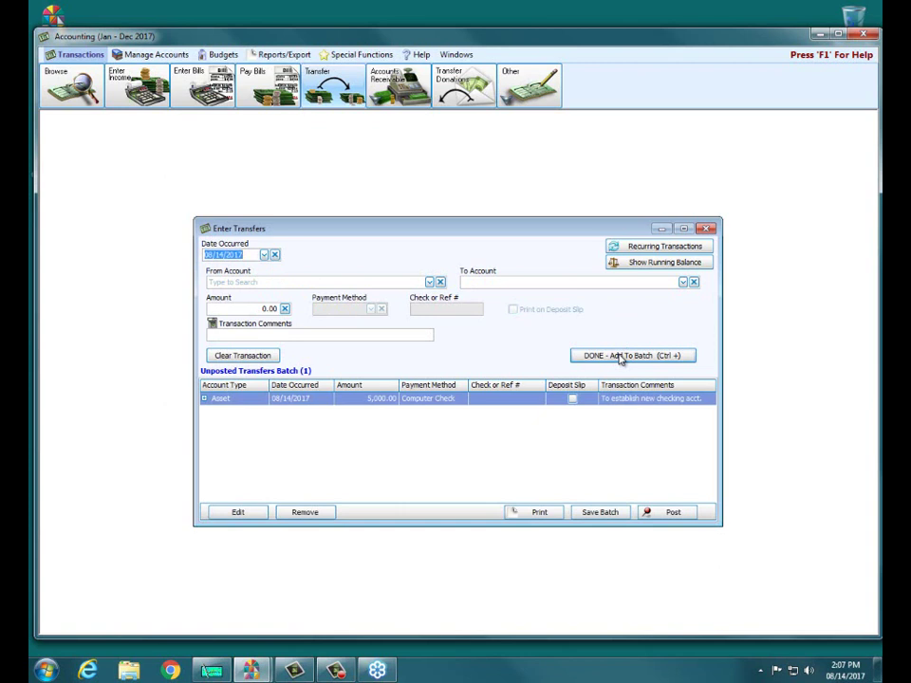
Examine the running balances for the batched transfer, moving their window clear of other content, and close them
{"action": "left_click", "coordinate": [630, 266]}
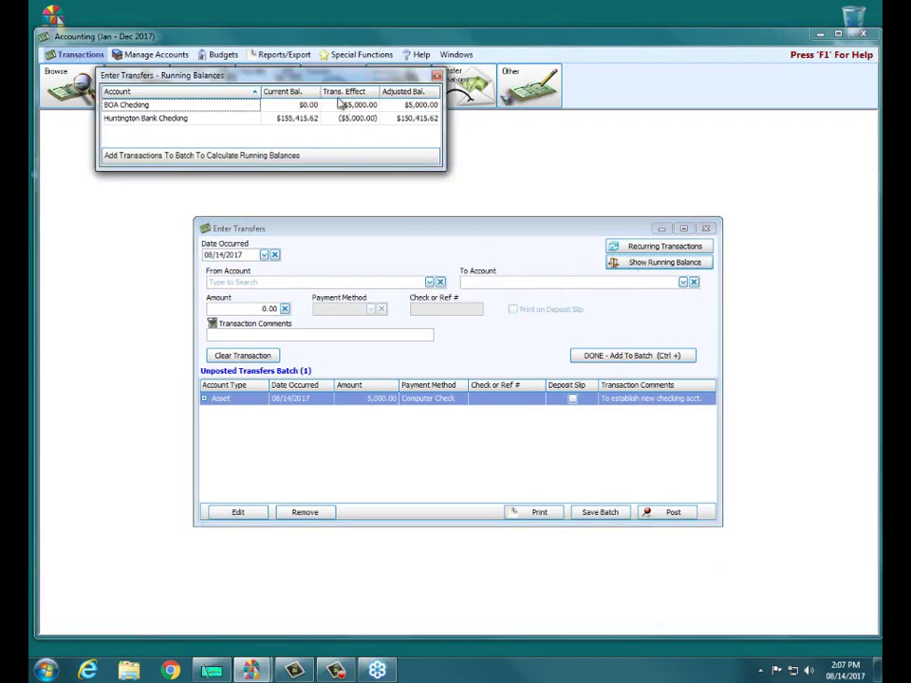
{"action": "left_click_drag", "start_coordinate": [316, 75], "coordinate": [393, 95]}
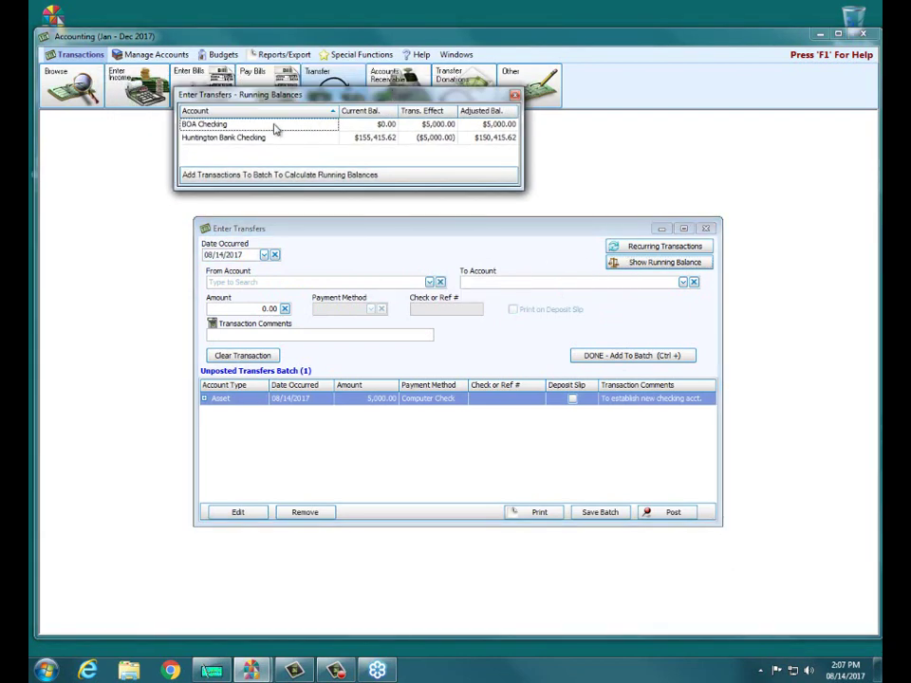
{"action": "left_click_drag", "start_coordinate": [316, 96], "coordinate": [313, 136]}
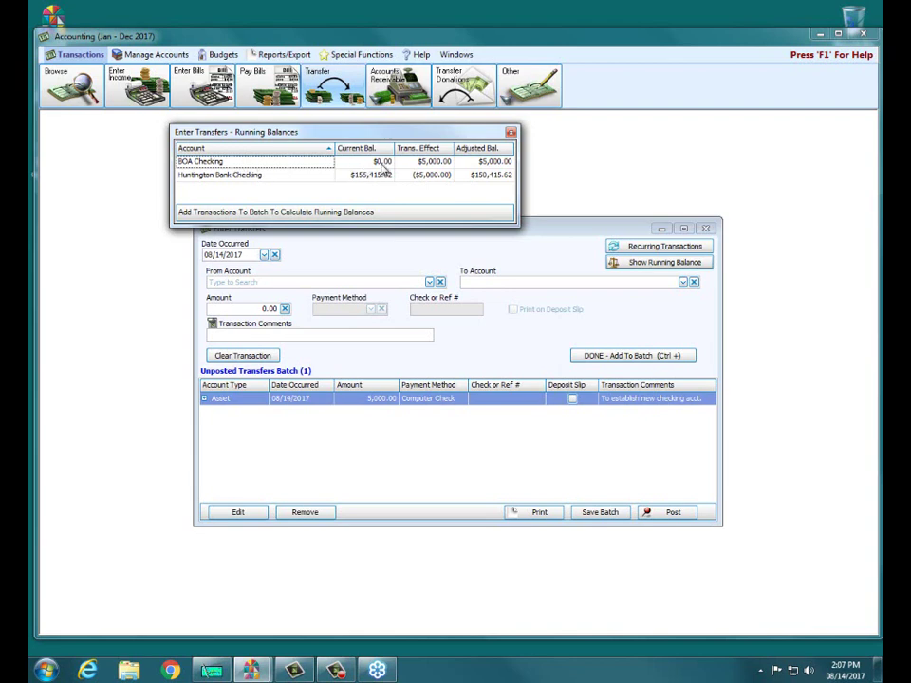
{"action": "left_click", "coordinate": [510, 133]}
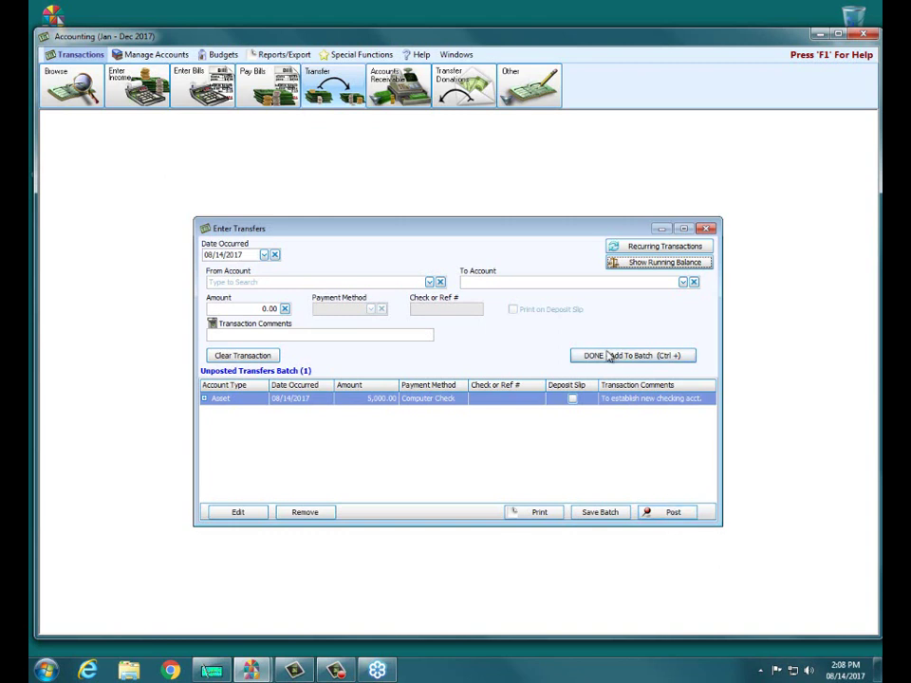
Post the transfer batch without printing it and close the transfer entry form
{"action": "left_click", "coordinate": [663, 512]}
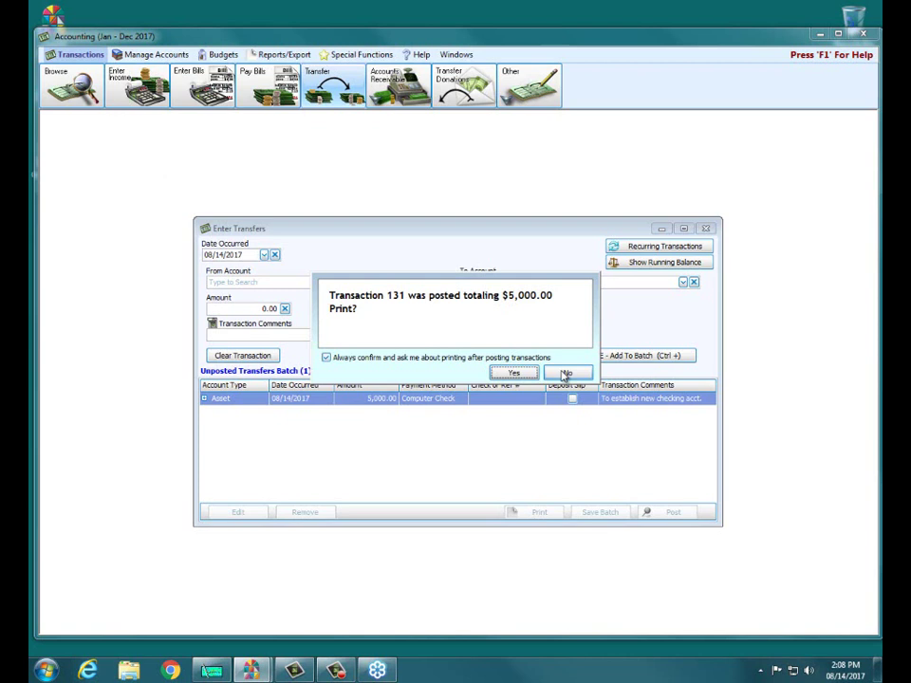
{"action": "left_click", "coordinate": [565, 373]}
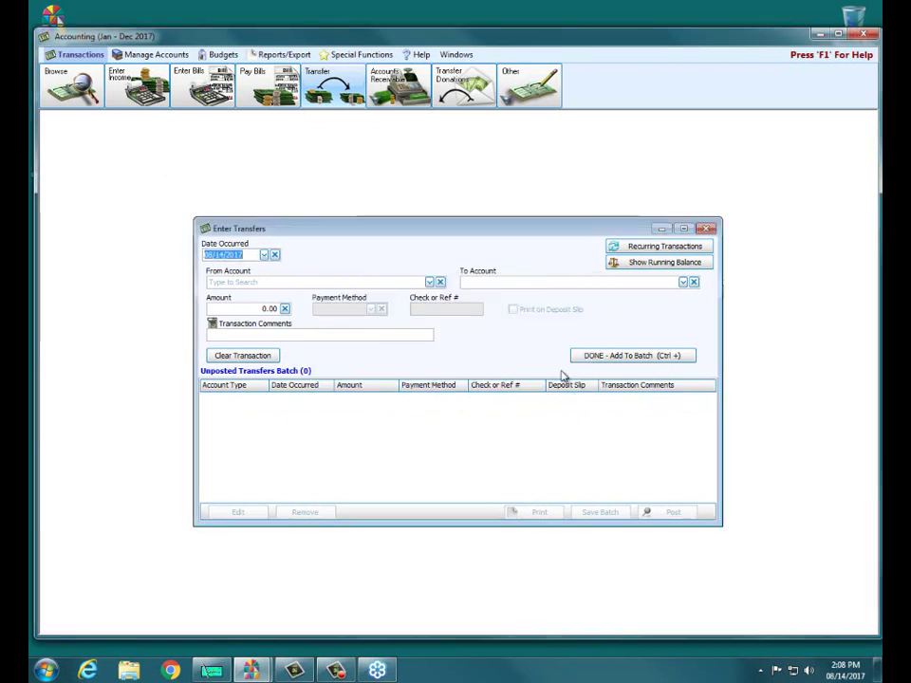
{"action": "left_click", "coordinate": [706, 228]}
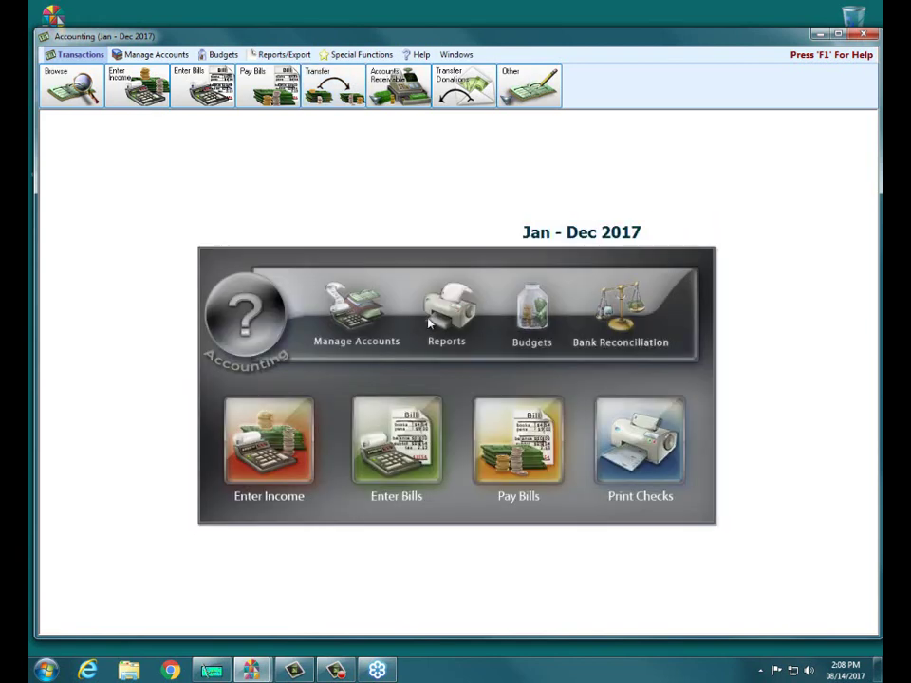
Check the balance of BOA Checking in the chart of accounts and close the chart
{"action": "left_click", "coordinate": [355, 313]}
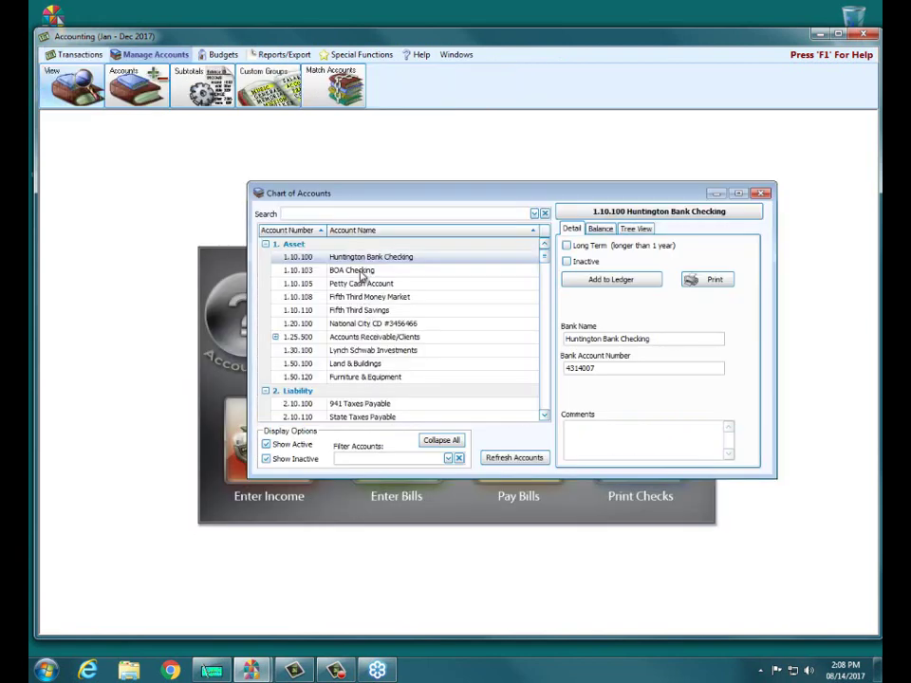
{"action": "left_click", "coordinate": [363, 272]}
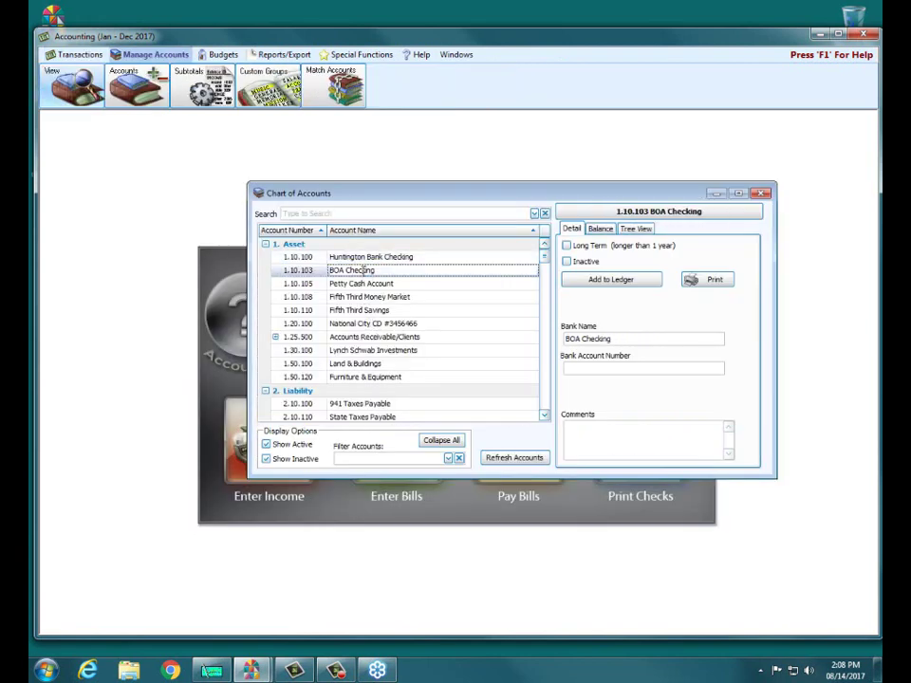
{"action": "left_click", "coordinate": [604, 231]}
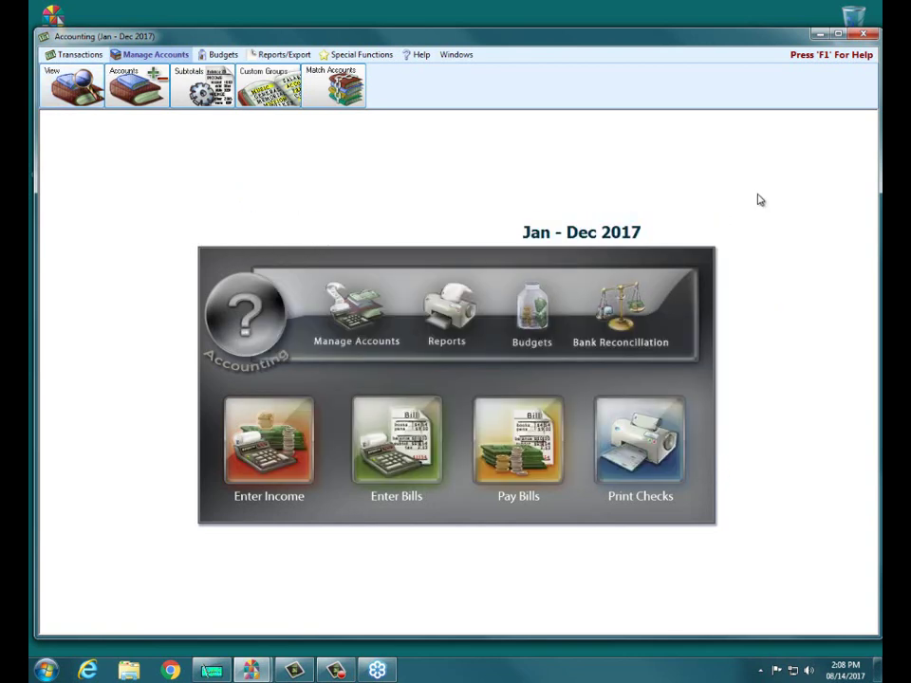
{"action": "left_click", "coordinate": [759, 195]}
View the checks waiting to be printed for Huntington Bank Checking and leave without printing
{"action": "left_click", "coordinate": [644, 464]}
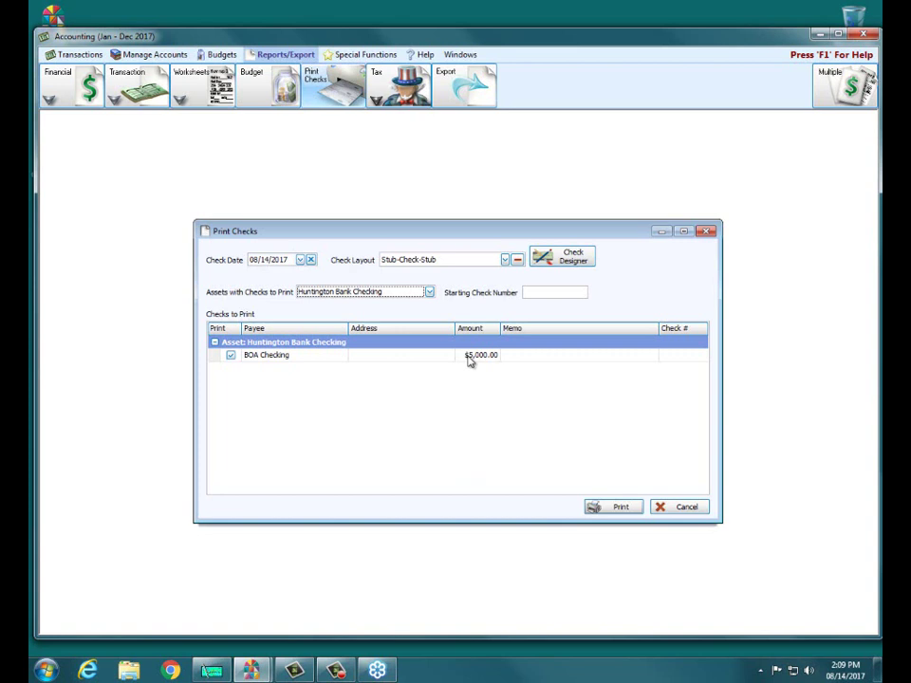
{"action": "left_click", "coordinate": [681, 505]}
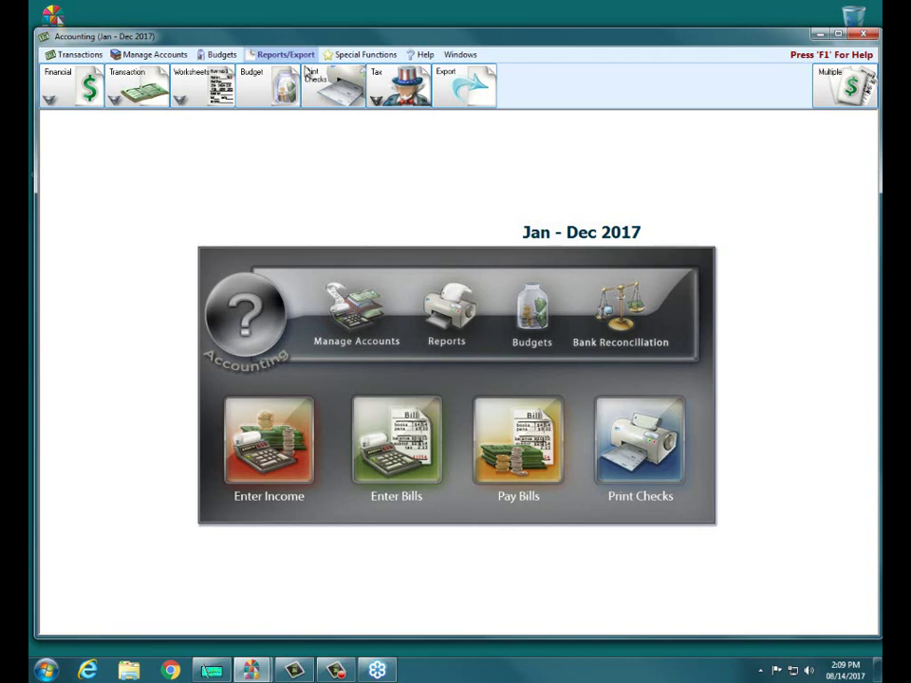
Bring up the special functions, mark the Settings command with a highlighter circle and arrow, and clear the markings
{"action": "left_click", "coordinate": [375, 55]}
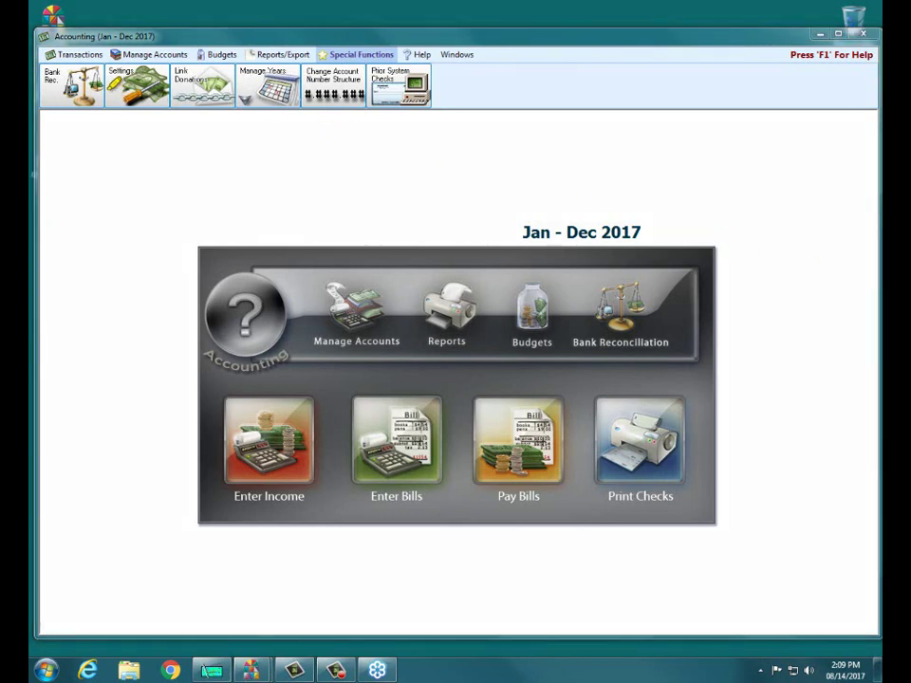
{"action": "mouse_move", "coordinate": [172, 54]}
{"action": "left_mouse_down"}
{"action": "mouse_move", "coordinate": [182, 105]}
{"action": "mouse_move", "coordinate": [138, 124]}
{"action": "mouse_move", "coordinate": [142, 65]}
{"action": "left_mouse_up"}
{"action": "left_click_drag", "start_coordinate": [141, 136], "coordinate": [130, 203]}
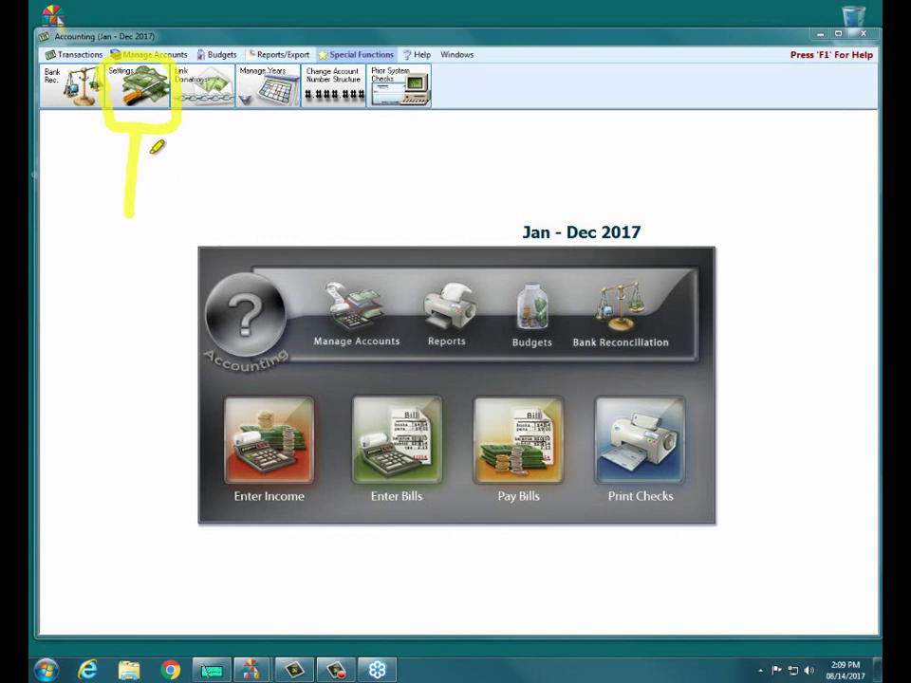
{"action": "mouse_move", "coordinate": [154, 159]}
{"action": "left_mouse_down"}
{"action": "mouse_move", "coordinate": [138, 133]}
{"action": "mouse_move", "coordinate": [115, 152]}
{"action": "left_mouse_up"}
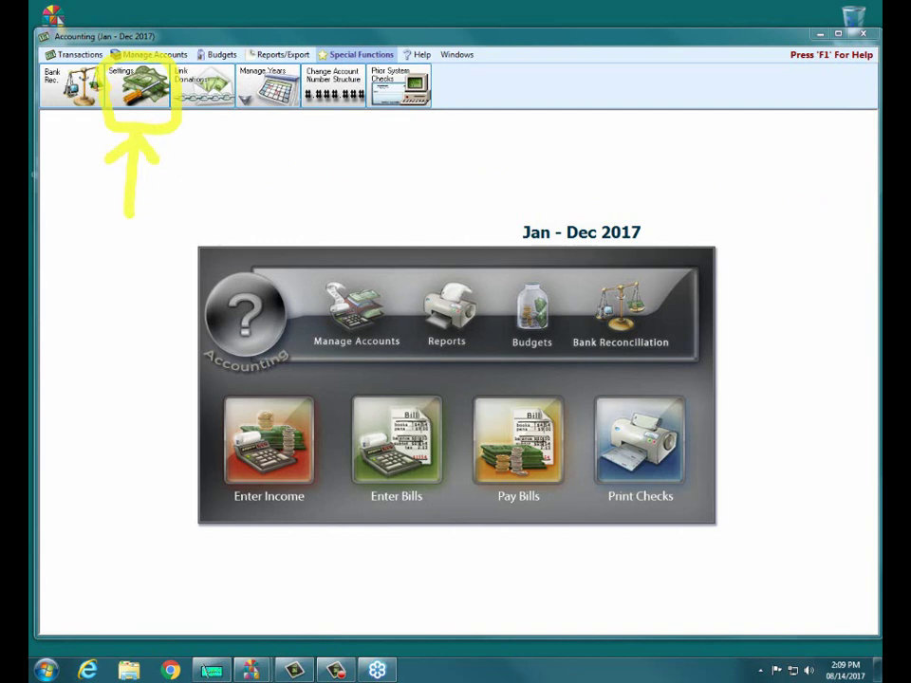
{"action": "key", "text": "Escape"}
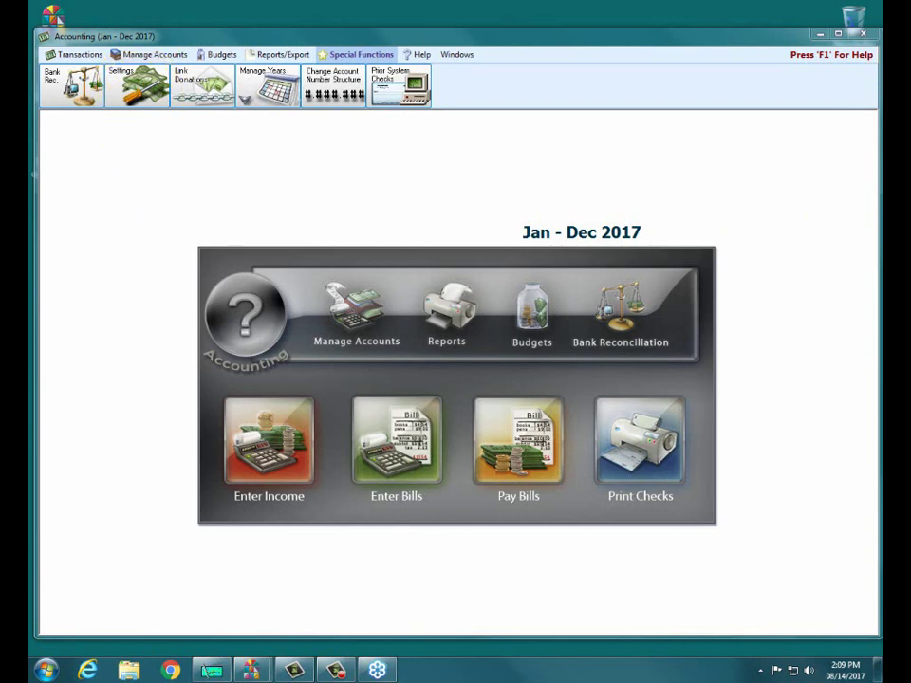
Open the accounting settings, circle the default asset account with the highlighter, change it to 1.10.103 - BOA Checking, and save
{"action": "left_click", "coordinate": [157, 100]}
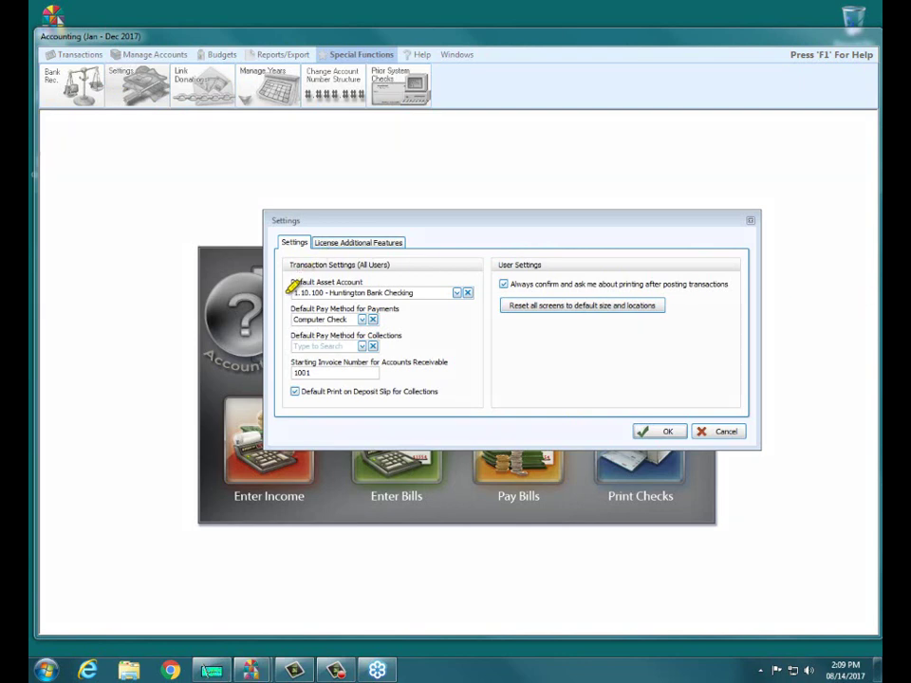
{"action": "left_click_drag", "start_coordinate": [291, 288], "coordinate": [418, 289]}
{"action": "left_click_drag", "start_coordinate": [466, 285], "coordinate": [279, 289]}
{"action": "left_click", "coordinate": [456, 293]}
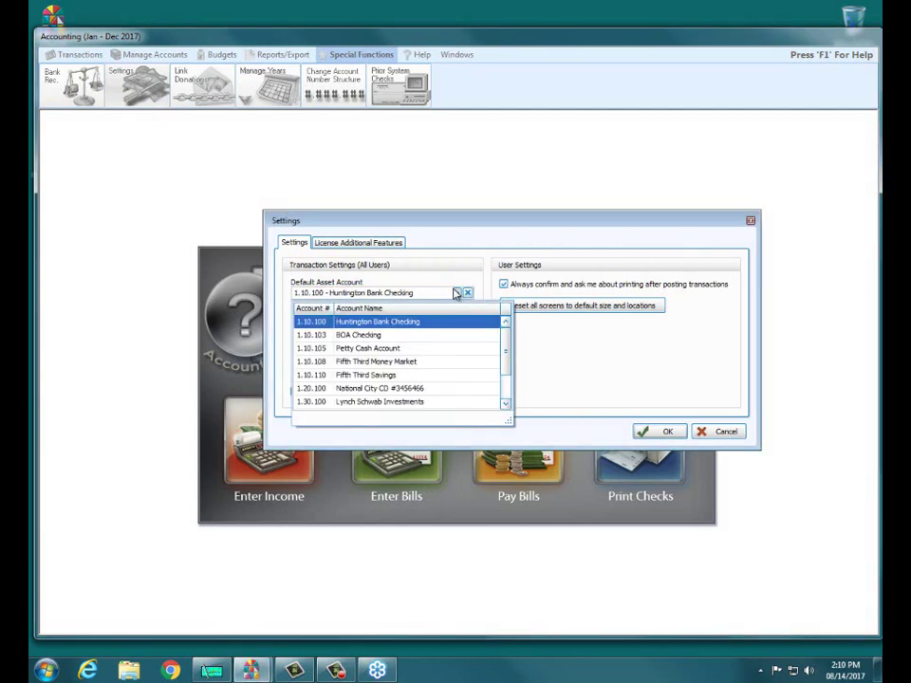
{"action": "left_click", "coordinate": [381, 336]}
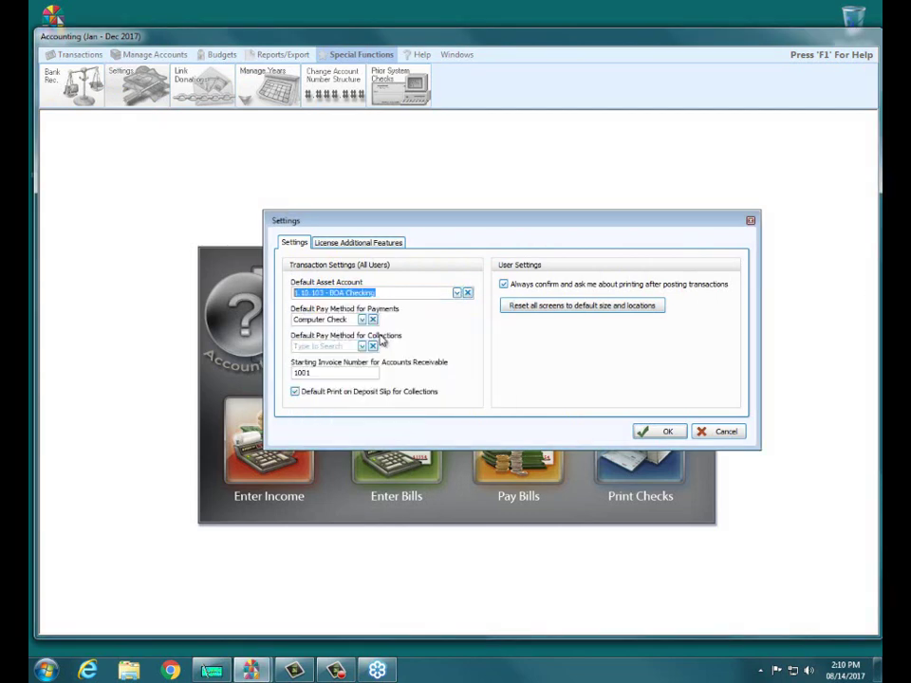
{"action": "left_click", "coordinate": [655, 432]}
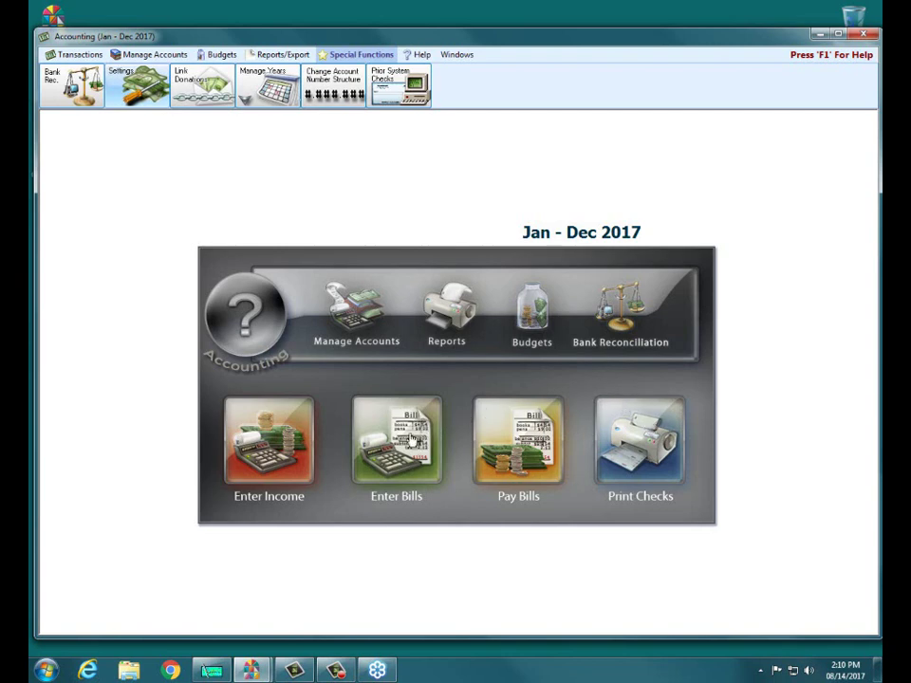
Open the income entry form, circle its default asset account with the highlighter, and close the form
{"action": "left_click", "coordinate": [263, 456]}
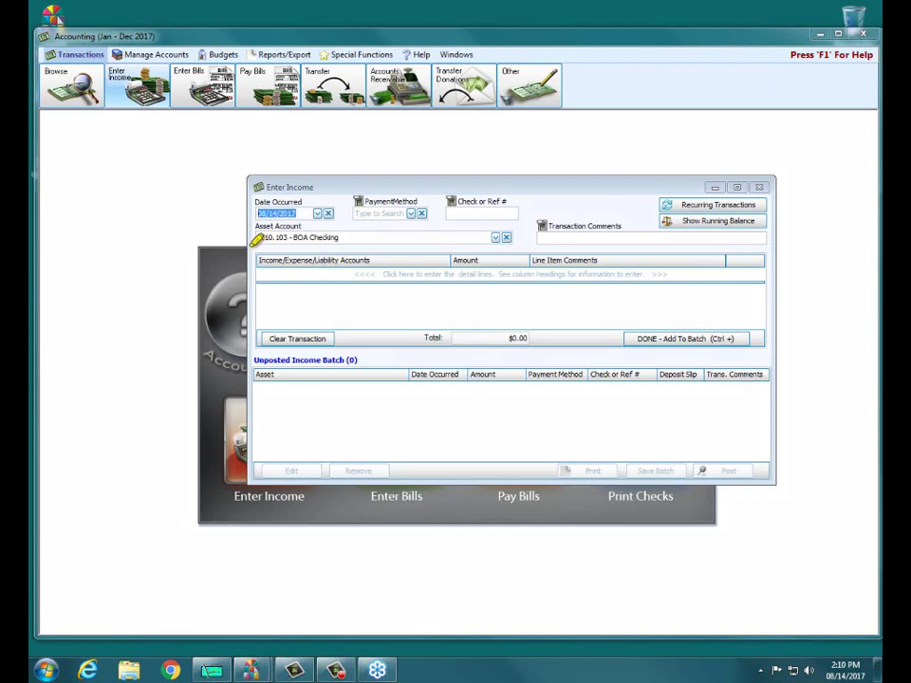
{"action": "mouse_move", "coordinate": [258, 226]}
{"action": "left_mouse_down"}
{"action": "mouse_move", "coordinate": [457, 213]}
{"action": "mouse_move", "coordinate": [537, 244]}
{"action": "mouse_move", "coordinate": [203, 261]}
{"action": "left_mouse_up"}
{"action": "left_click", "coordinate": [761, 186]}
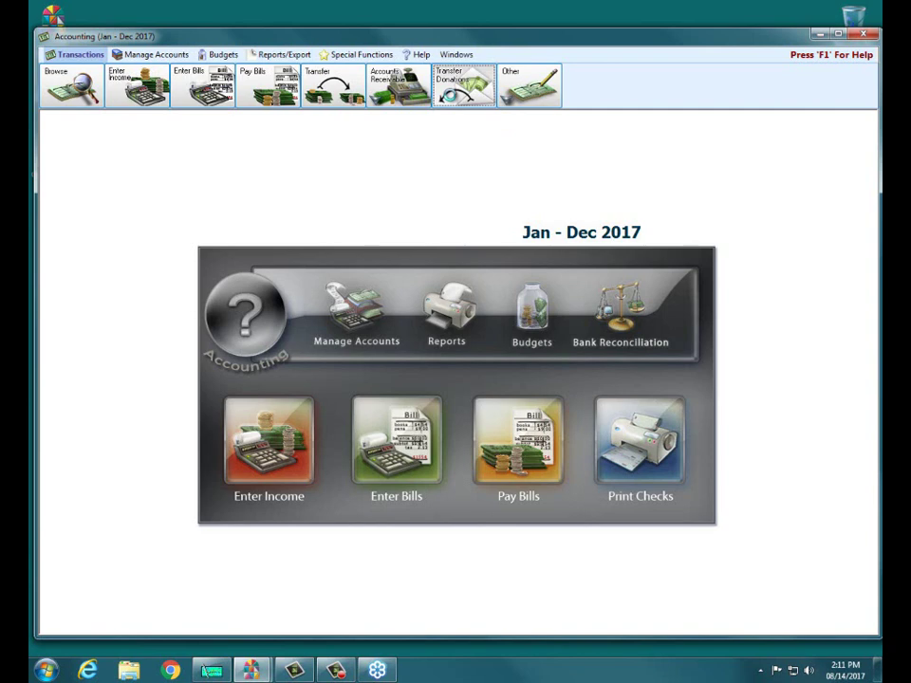
Open the default account links for transferring donations and outline the Debit Account column with the highlighter
{"action": "left_click", "coordinate": [464, 87]}
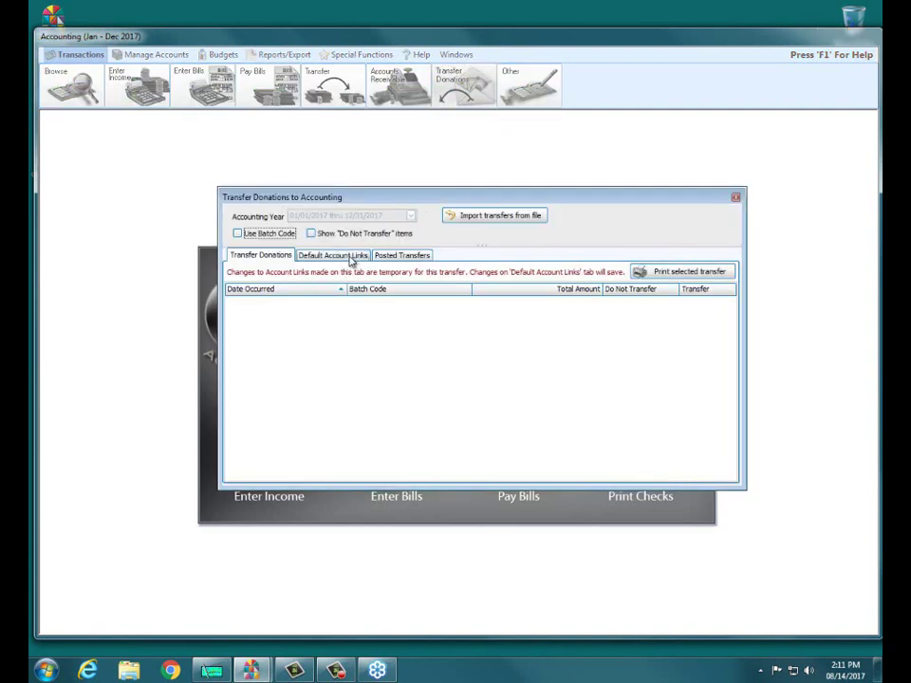
{"action": "left_click", "coordinate": [349, 256]}
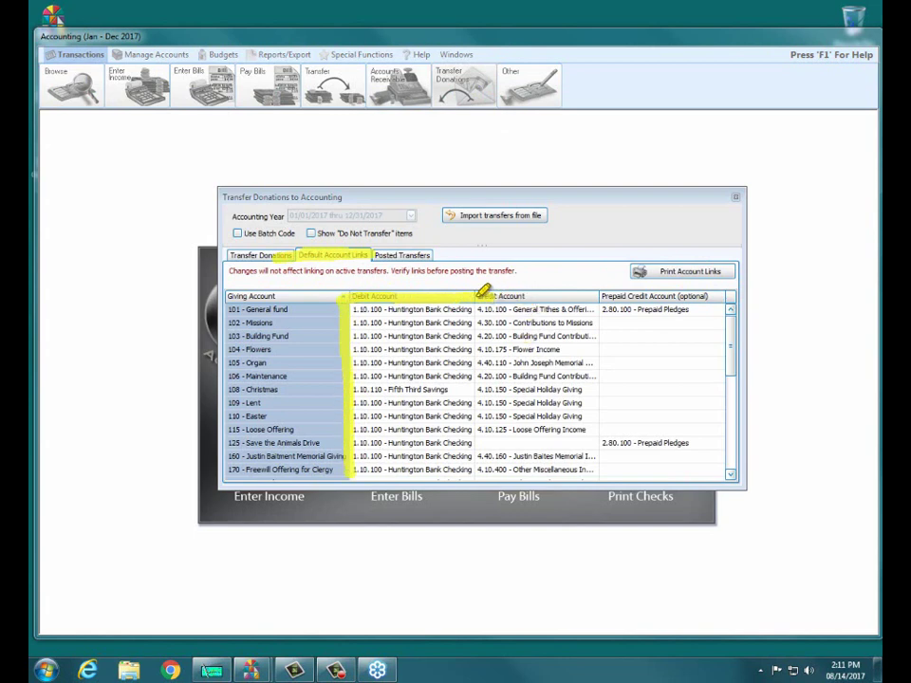
{"action": "left_click_drag", "start_coordinate": [483, 404], "coordinate": [471, 494]}
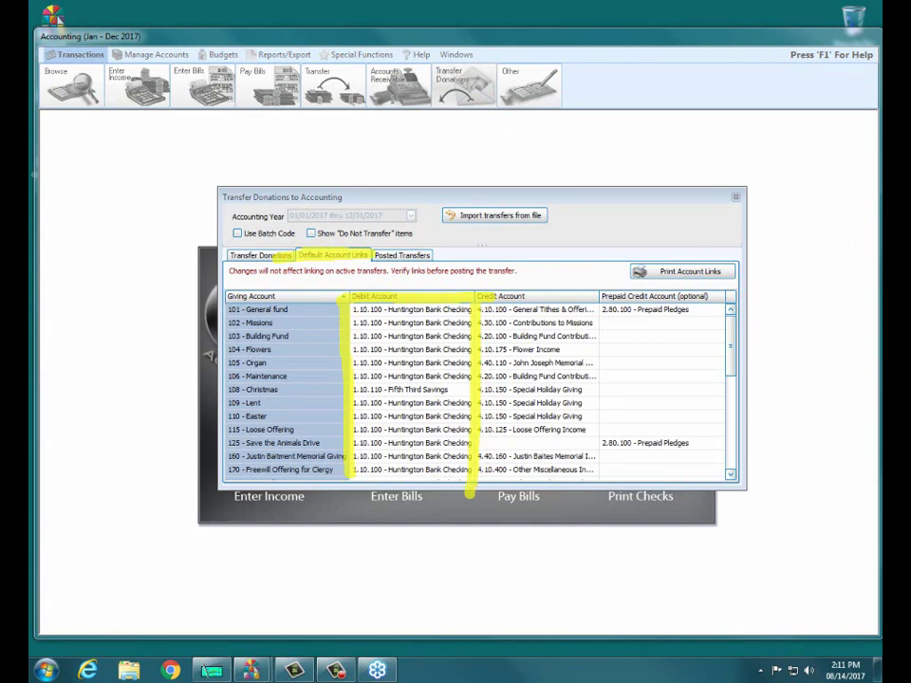
Clear the highlighting and set the debit account of 101 - General fund to 1.10.103 - BOA Checking
{"action": "left_click", "coordinate": [462, 313]}
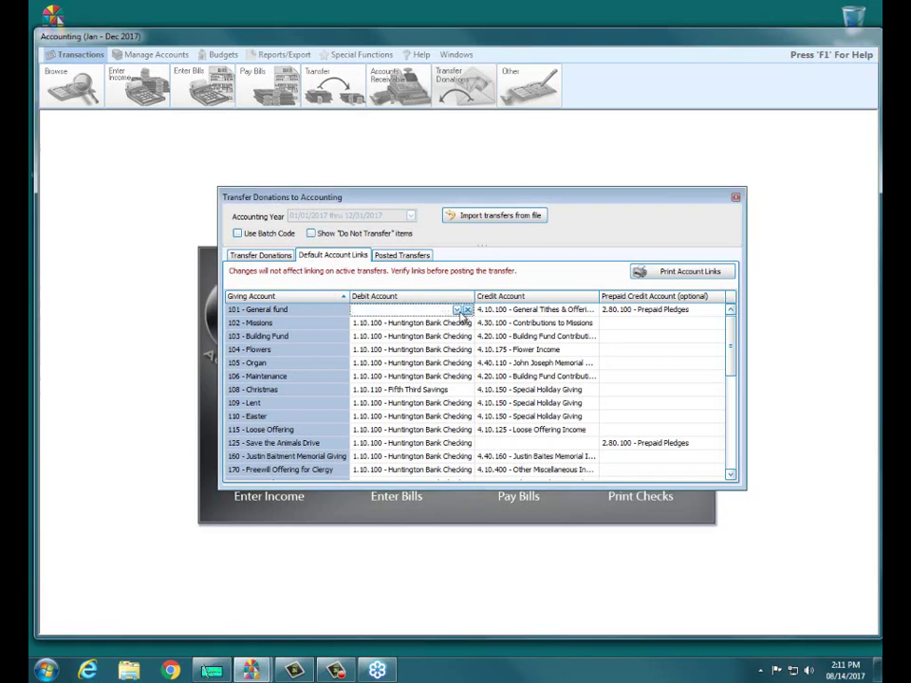
{"action": "left_click", "coordinate": [462, 313]}
{"action": "left_click", "coordinate": [423, 349]}
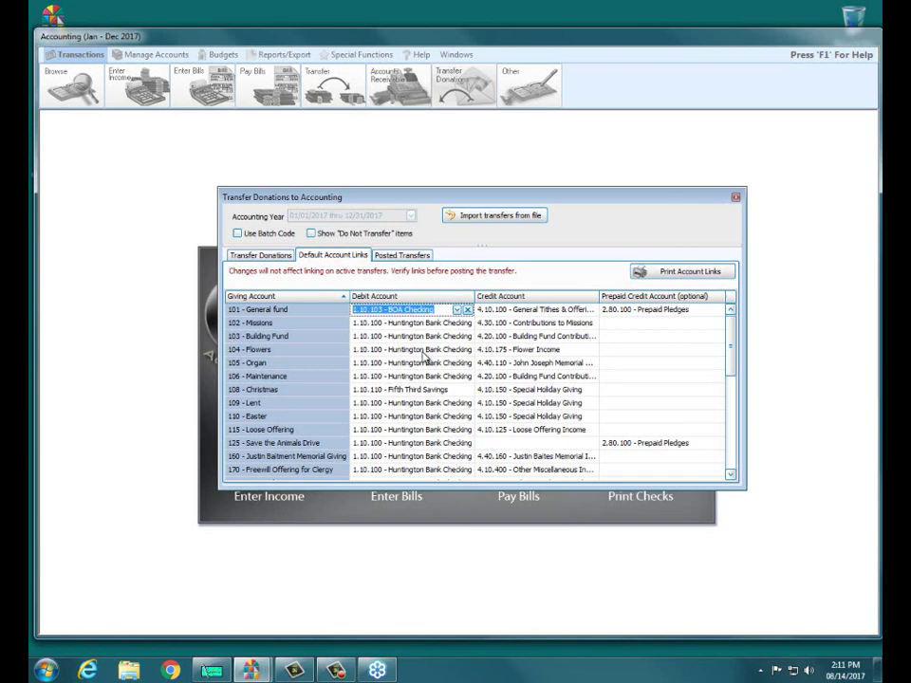
Return the General fund's debit account to 1.10.100 - Huntington Bank Checking, look through the remaining links and close the donation transfer window
{"action": "left_click", "coordinate": [467, 310]}
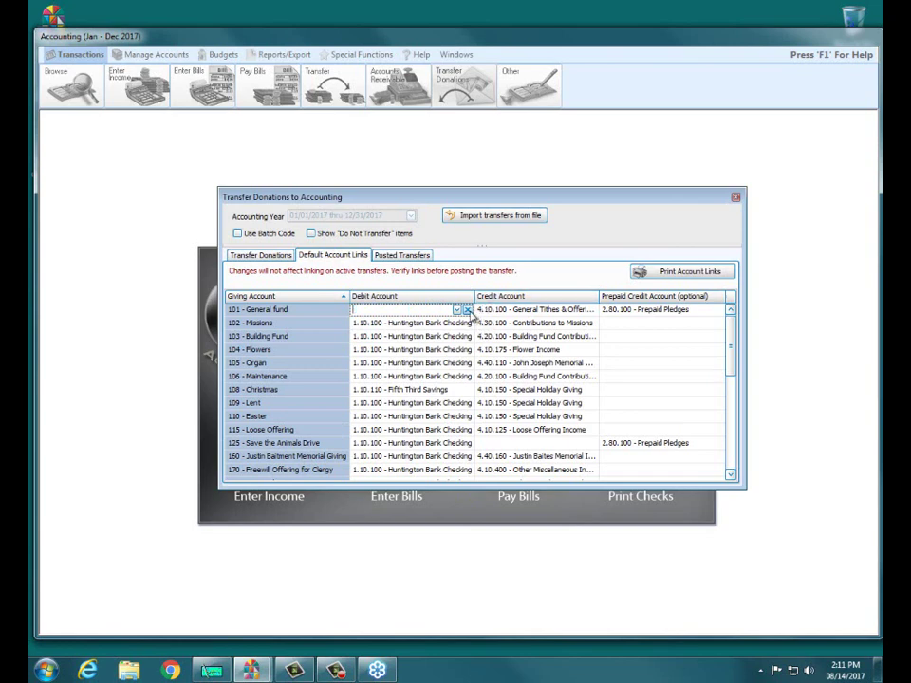
{"action": "left_click", "coordinate": [457, 310]}
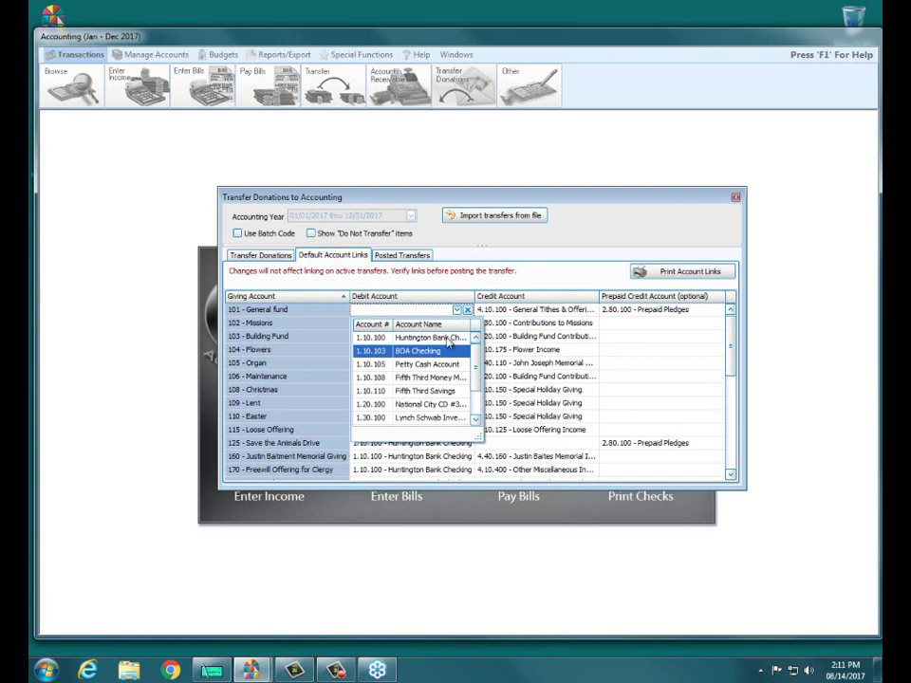
{"action": "left_click", "coordinate": [447, 338]}
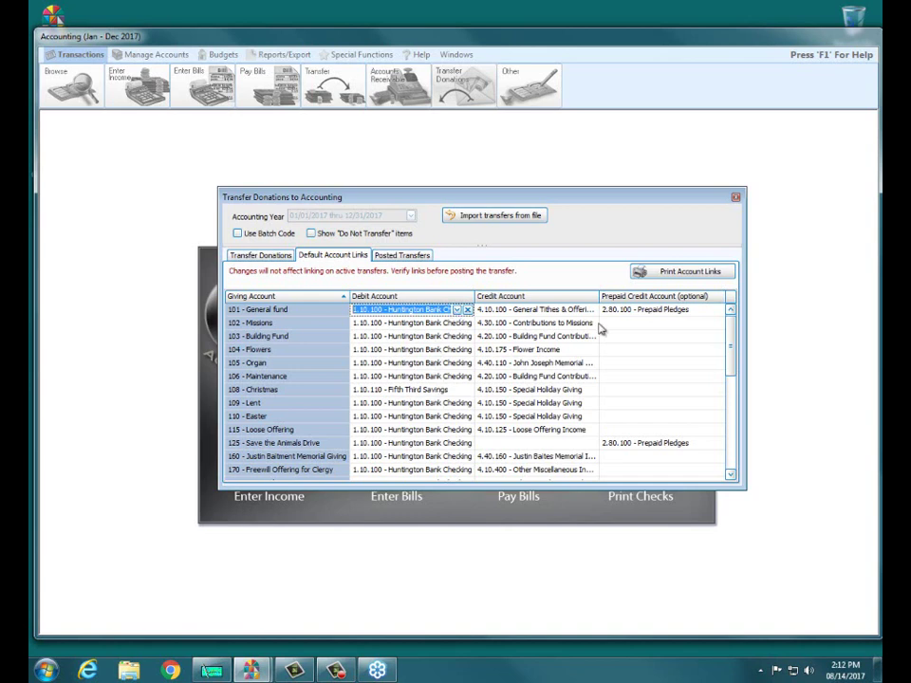
{"action": "left_click_drag", "start_coordinate": [729, 337], "coordinate": [729, 437]}
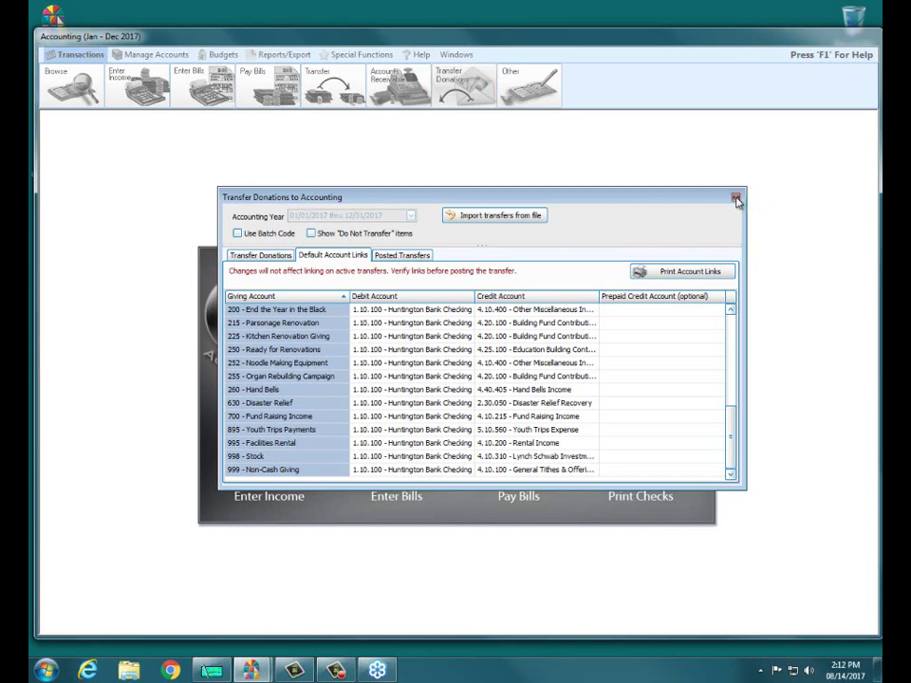
{"action": "left_click", "coordinate": [736, 199]}
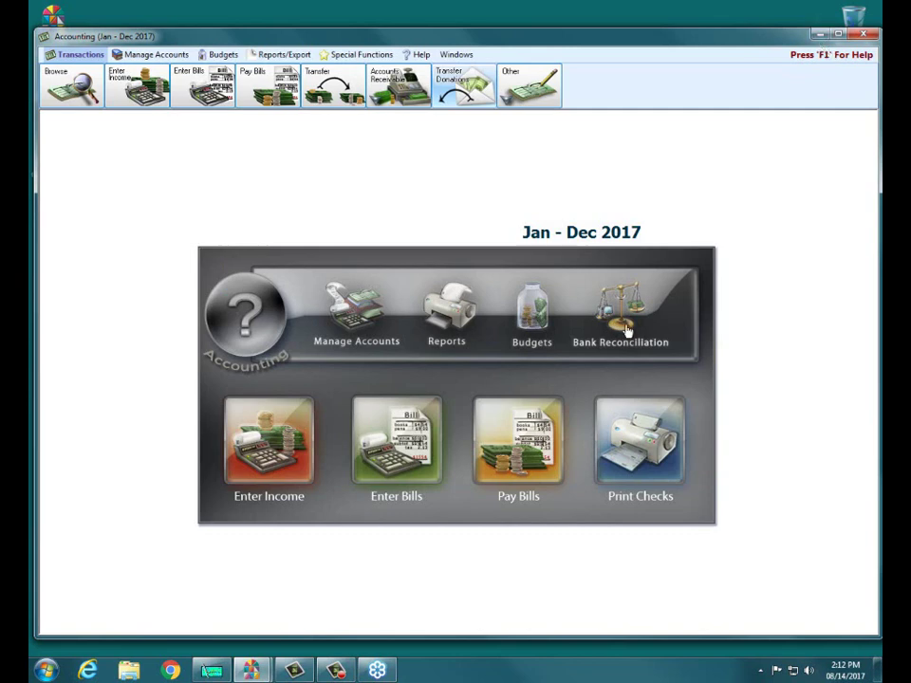
Switch to Church Windows Payroll and set the default checking account in the account number setup to 1.10.103 - BOA Checking
{"action": "left_click", "coordinate": [208, 672]}
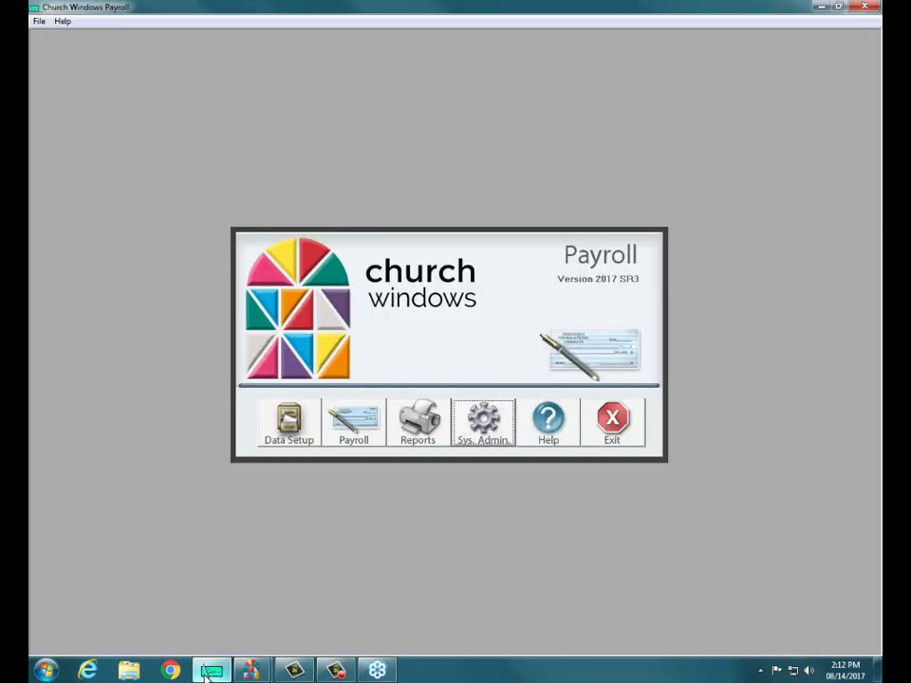
{"action": "left_click", "coordinate": [478, 436]}
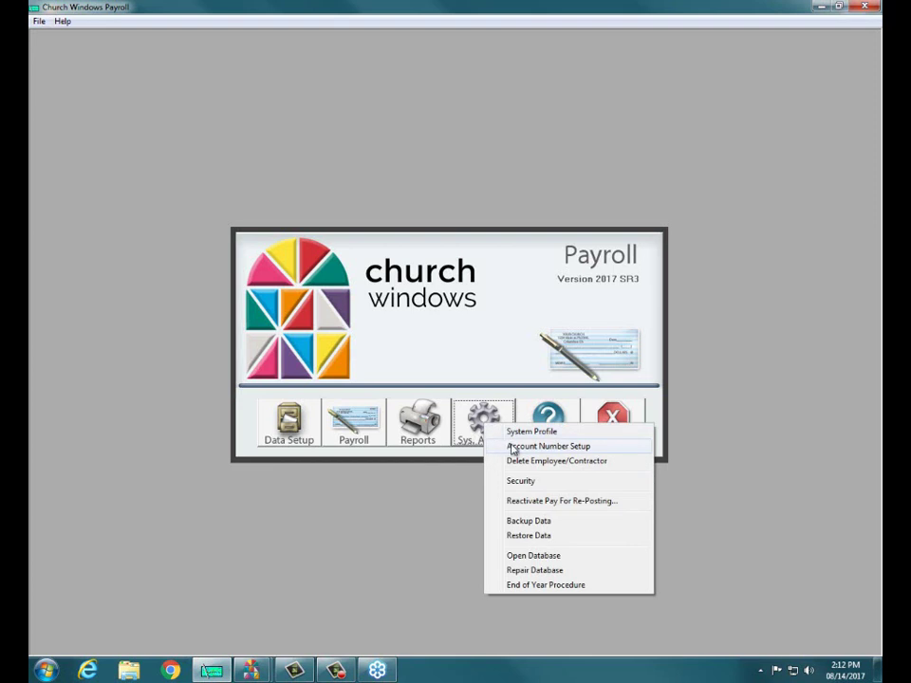
{"action": "left_click", "coordinate": [512, 447]}
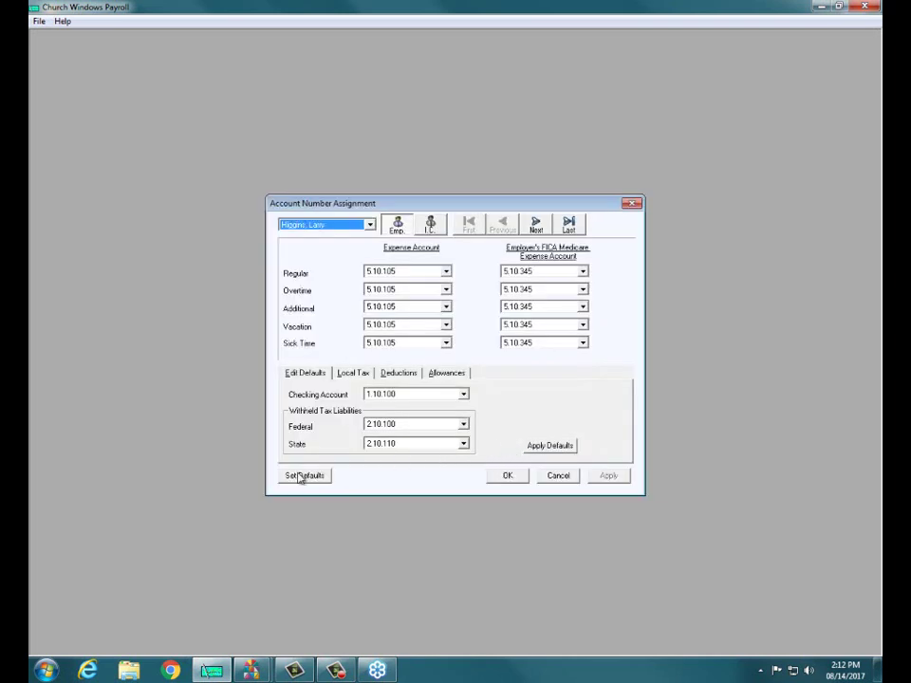
{"action": "left_click", "coordinate": [302, 475]}
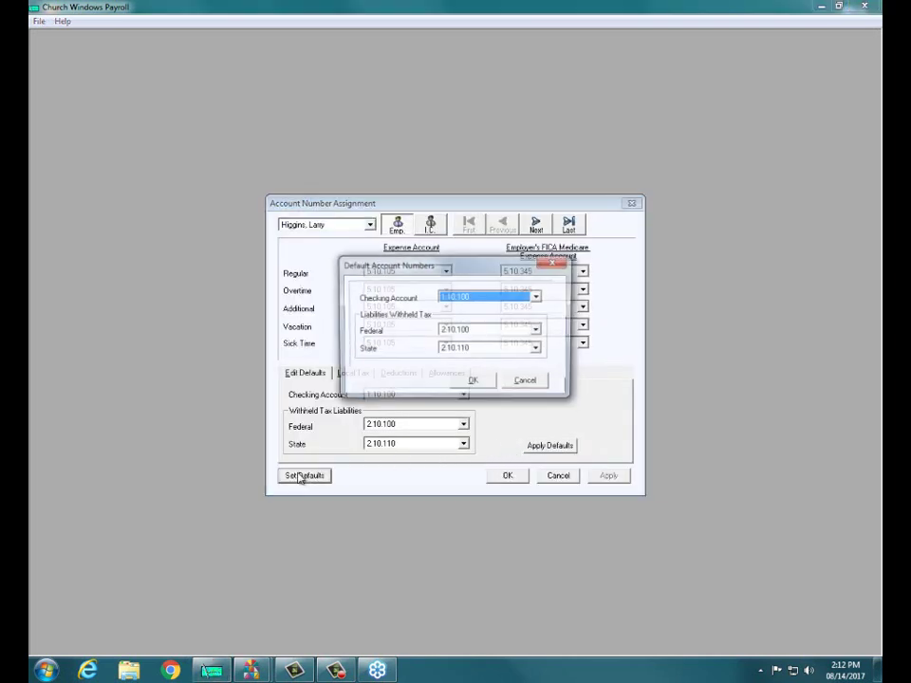
{"action": "left_click", "coordinate": [537, 297]}
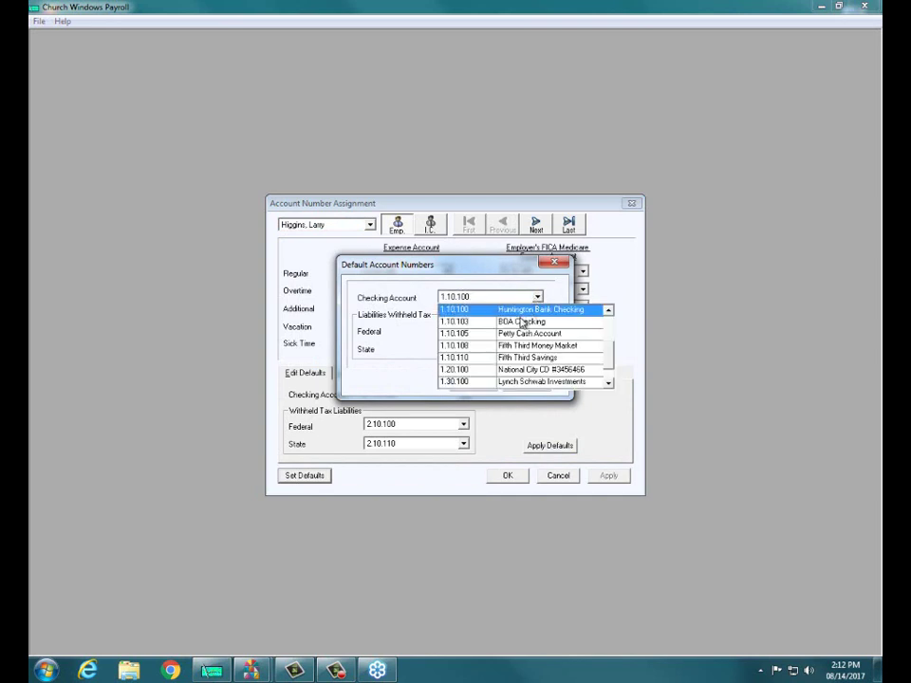
{"action": "left_click", "coordinate": [523, 321]}
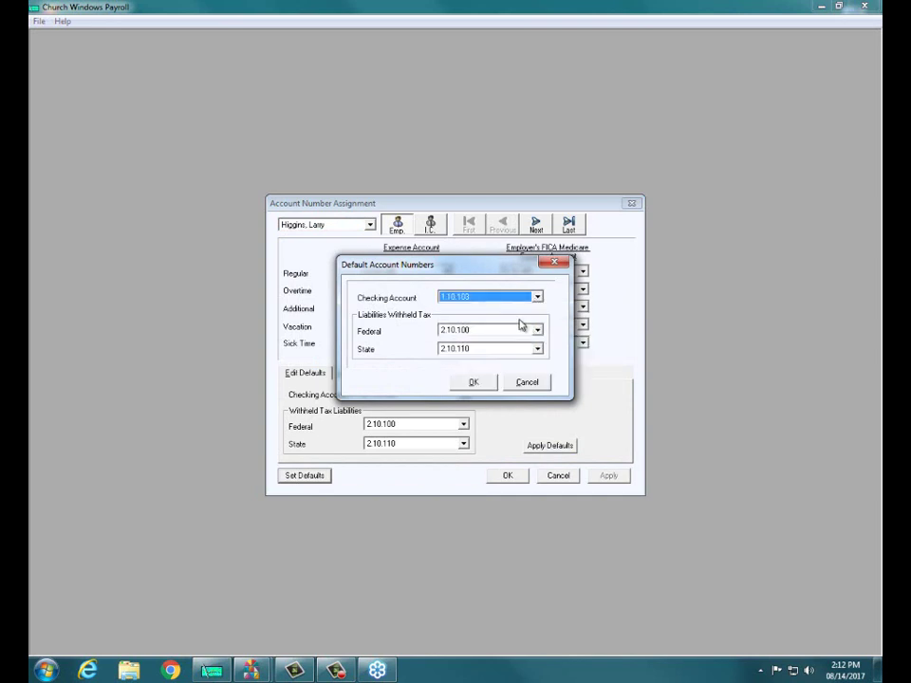
{"action": "left_click", "coordinate": [473, 382]}
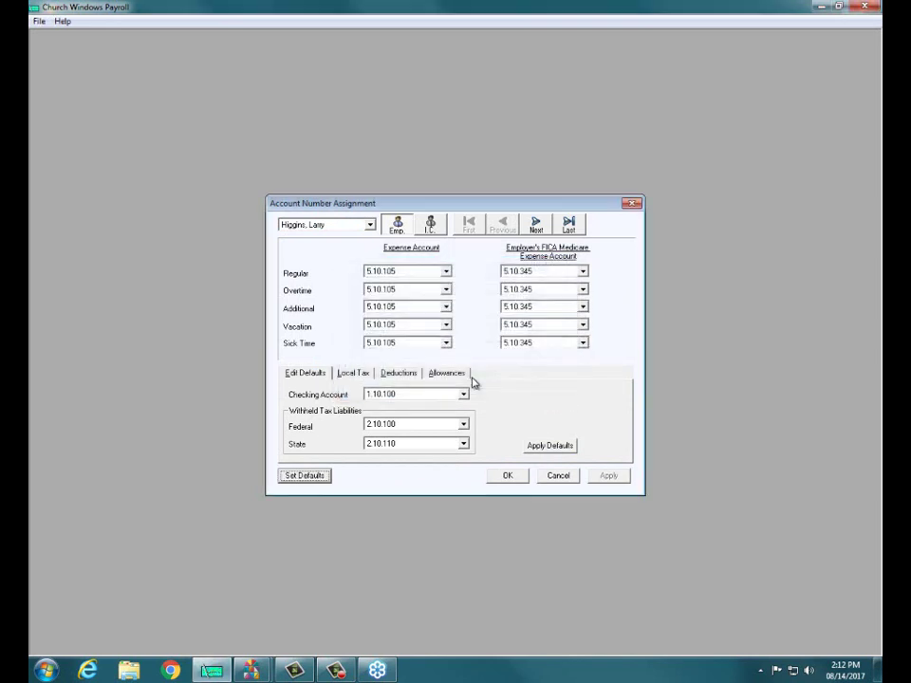
Apply the default account numbers to each employee in turn, from the first to the last, assigning checking account 1.10.103
{"action": "left_click", "coordinate": [566, 446]}
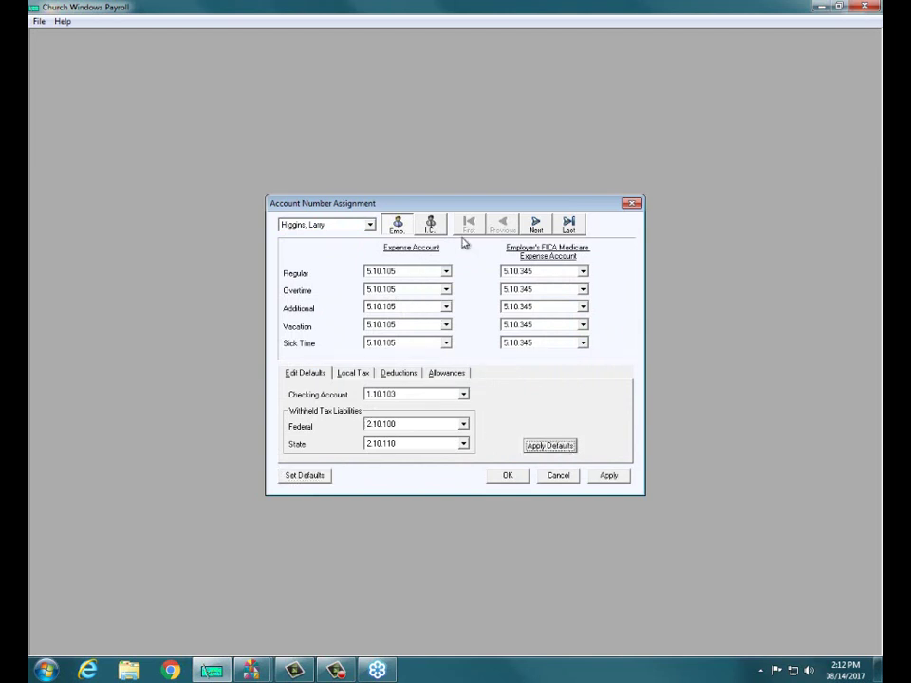
{"action": "left_click", "coordinate": [533, 226]}
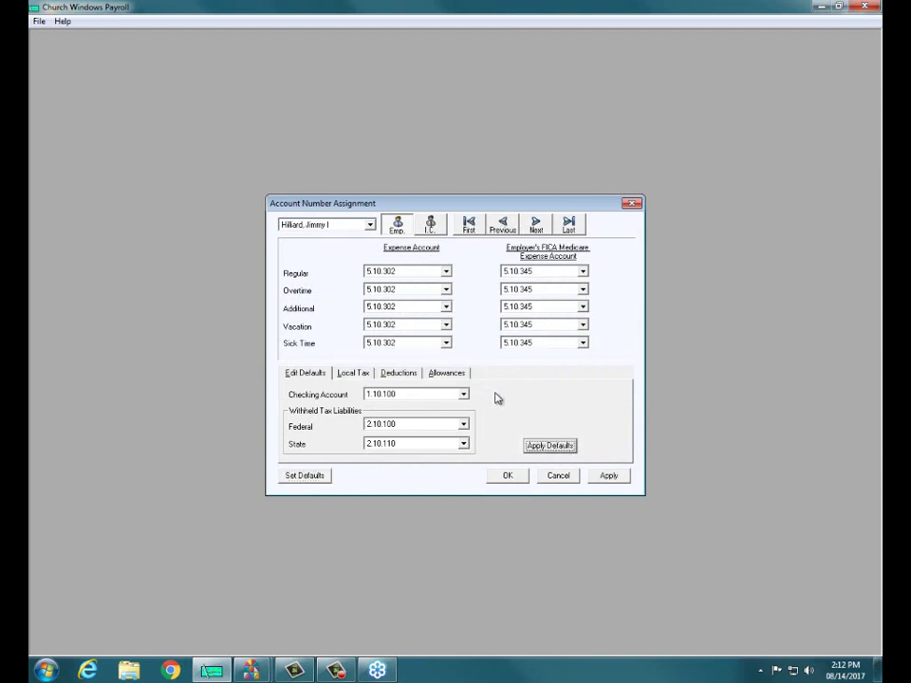
{"action": "left_click", "coordinate": [539, 443]}
{"action": "left_click", "coordinate": [535, 225]}
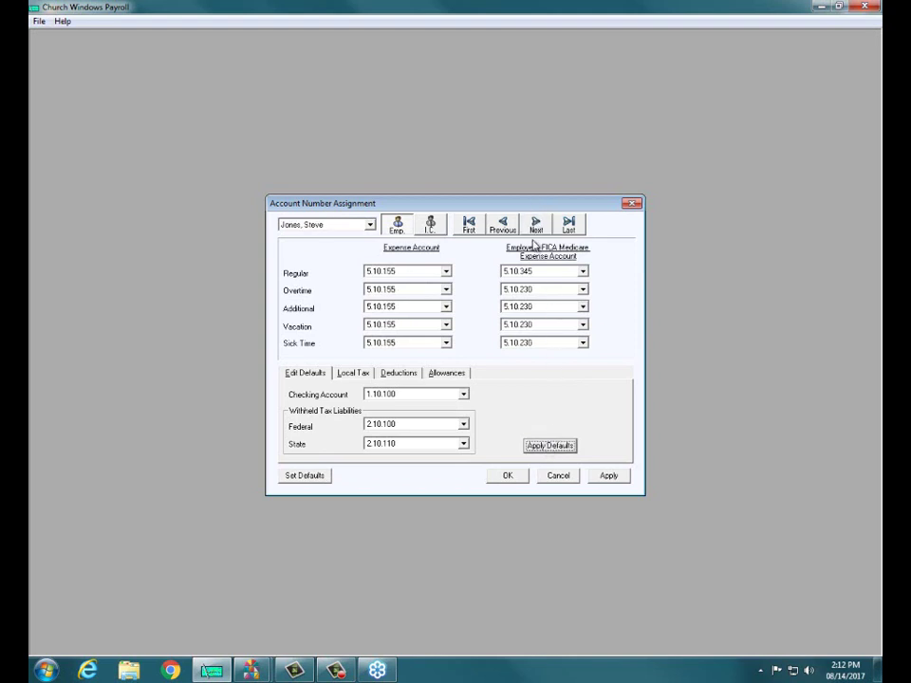
{"action": "left_click", "coordinate": [548, 450]}
{"action": "left_click", "coordinate": [536, 226]}
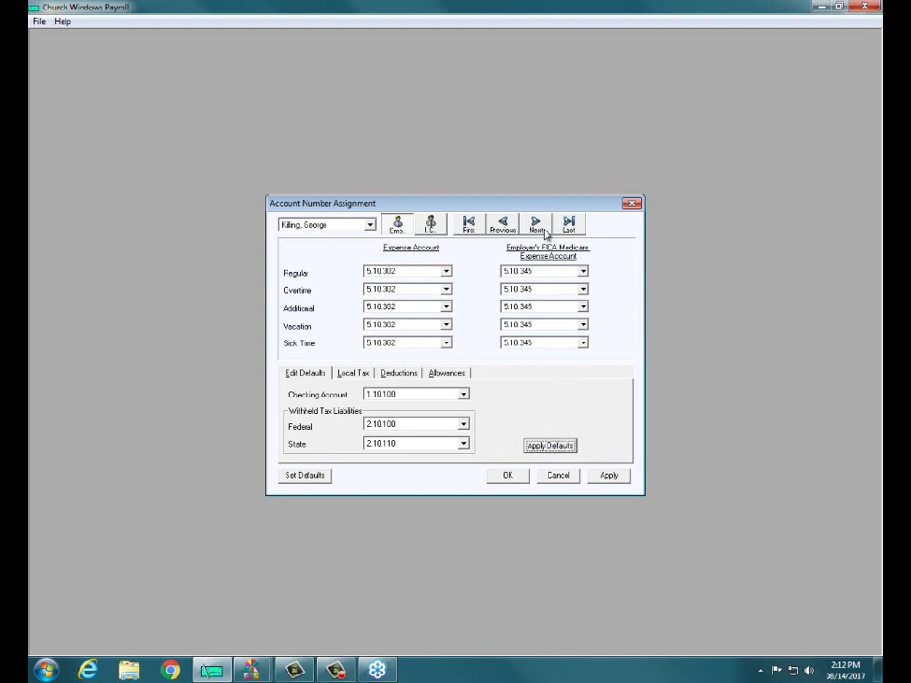
{"action": "left_click", "coordinate": [539, 446]}
{"action": "left_click", "coordinate": [536, 226]}
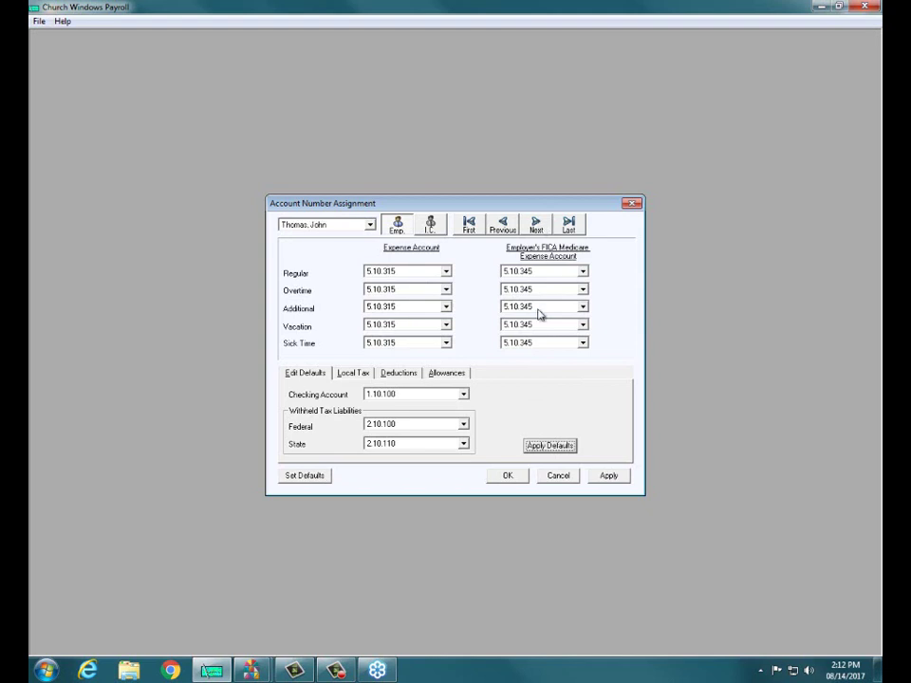
{"action": "left_click", "coordinate": [545, 446]}
{"action": "left_click", "coordinate": [536, 226]}
{"action": "left_click", "coordinate": [546, 443]}
{"action": "left_click", "coordinate": [534, 225]}
{"action": "left_click", "coordinate": [557, 447]}
{"action": "left_click", "coordinate": [536, 227]}
{"action": "left_click", "coordinate": [559, 443]}
{"action": "left_click", "coordinate": [537, 226]}
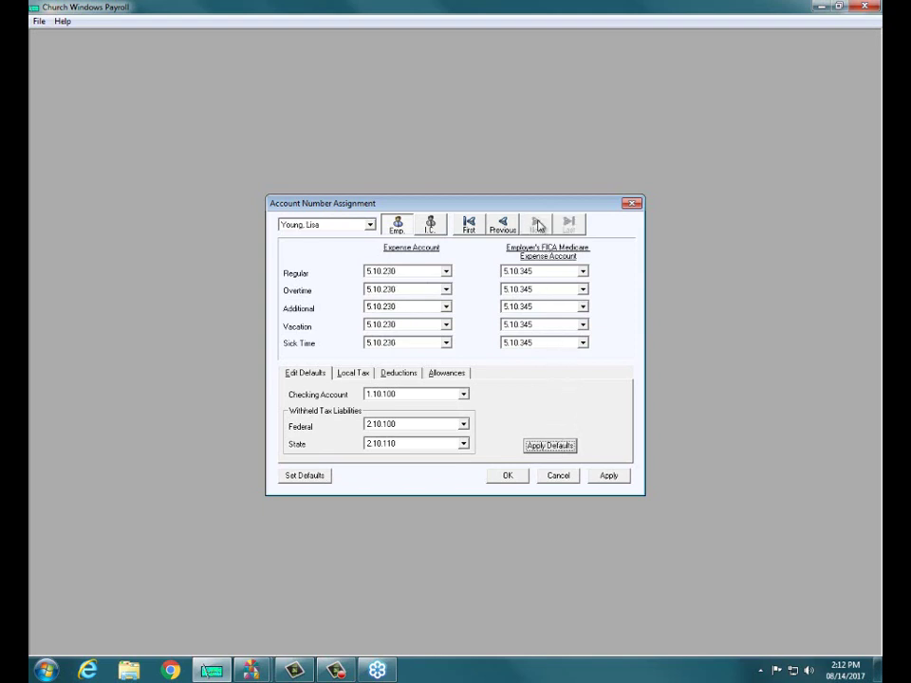
{"action": "left_click", "coordinate": [549, 447]}
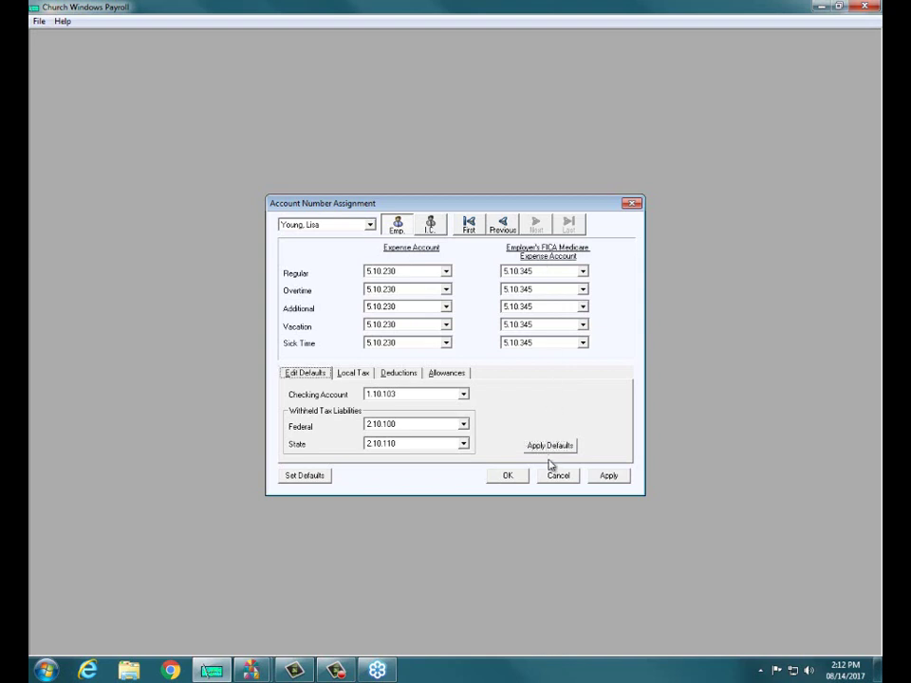
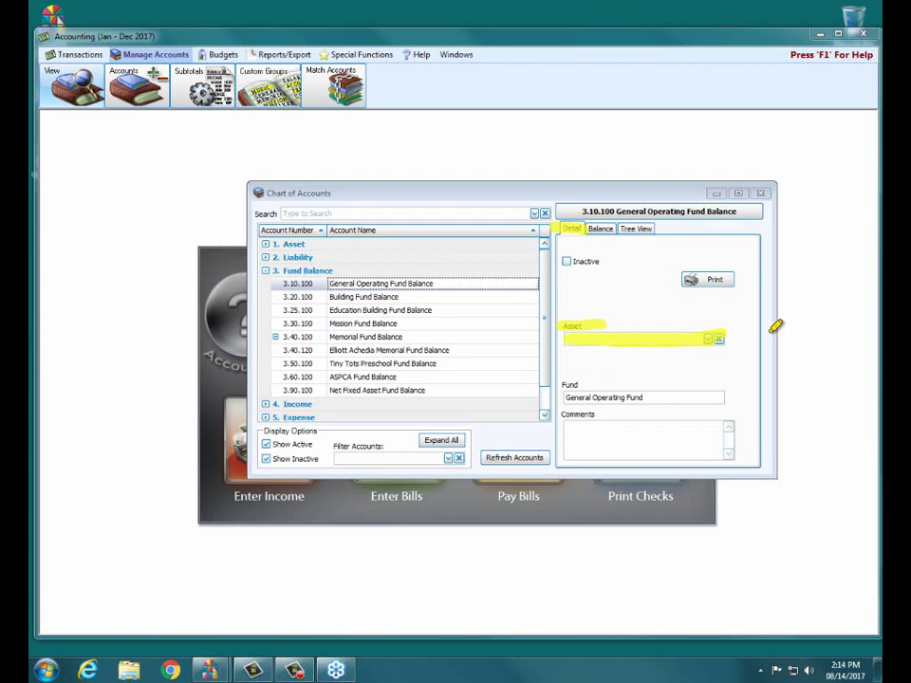
Mark the Asset field of 3.10.100 General Operating Fund Balance in the chart of accounts with the highlighter, then clear the markings
{"action": "left_click_drag", "start_coordinate": [584, 331], "coordinate": [559, 325]}
{"action": "key", "text": "e"}
{"action": "left_click", "coordinate": [682, 338]}
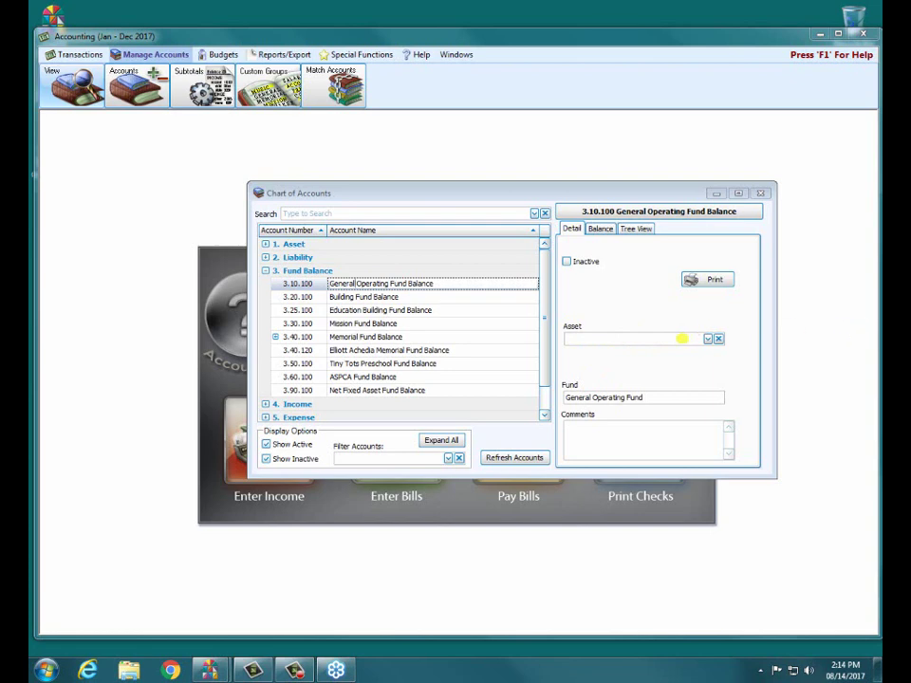
Set the asset of 3.10.100 General Operating Fund Balance to BOA Checking and close the chart of accounts
{"action": "left_click", "coordinate": [709, 339]}
{"action": "left_click_drag", "start_coordinate": [718, 373], "coordinate": [718, 387]}
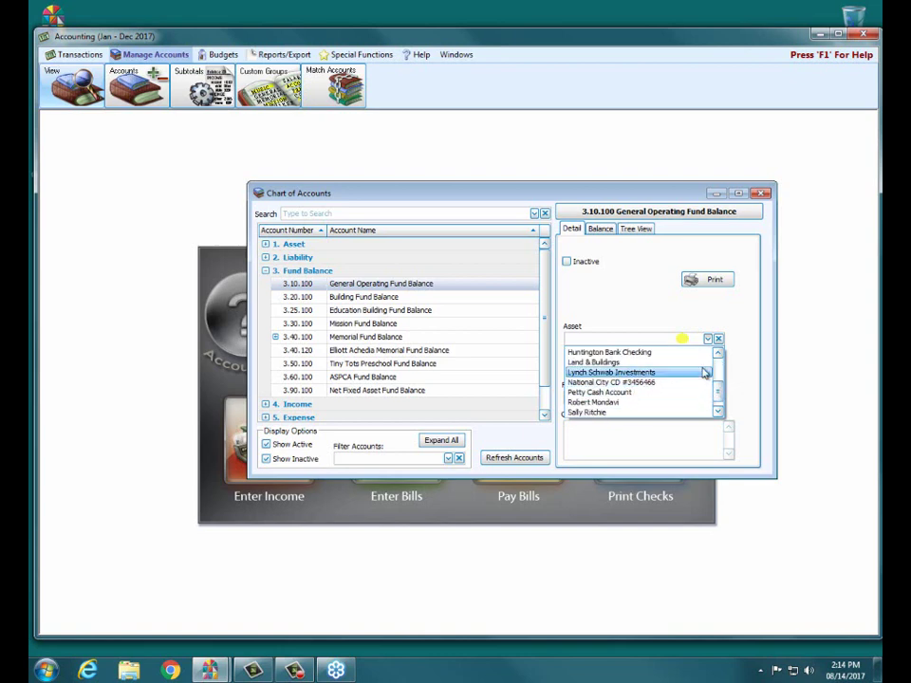
{"action": "left_click", "coordinate": [718, 373]}
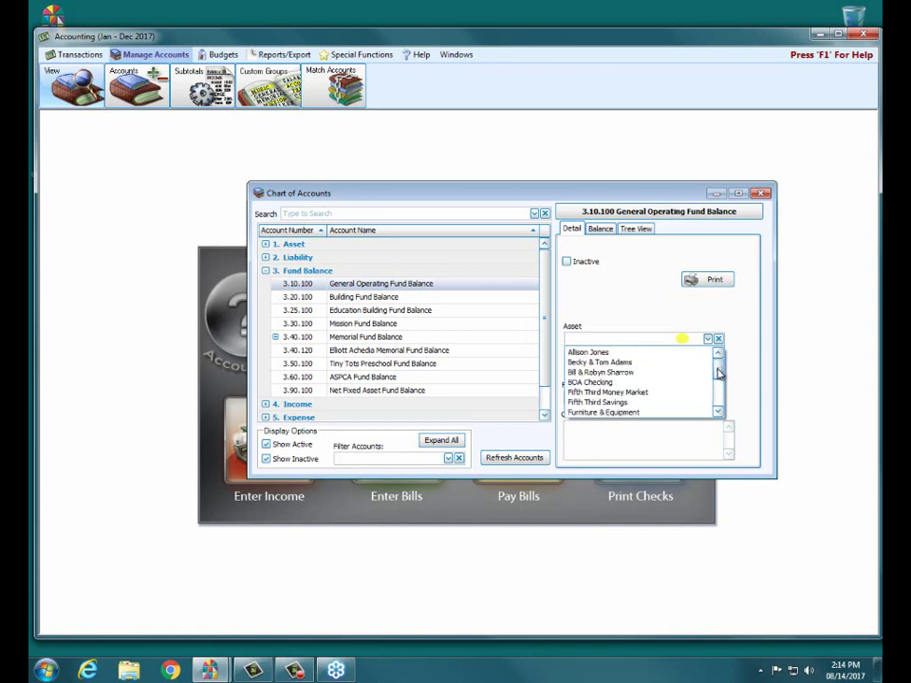
{"action": "left_click", "coordinate": [633, 382]}
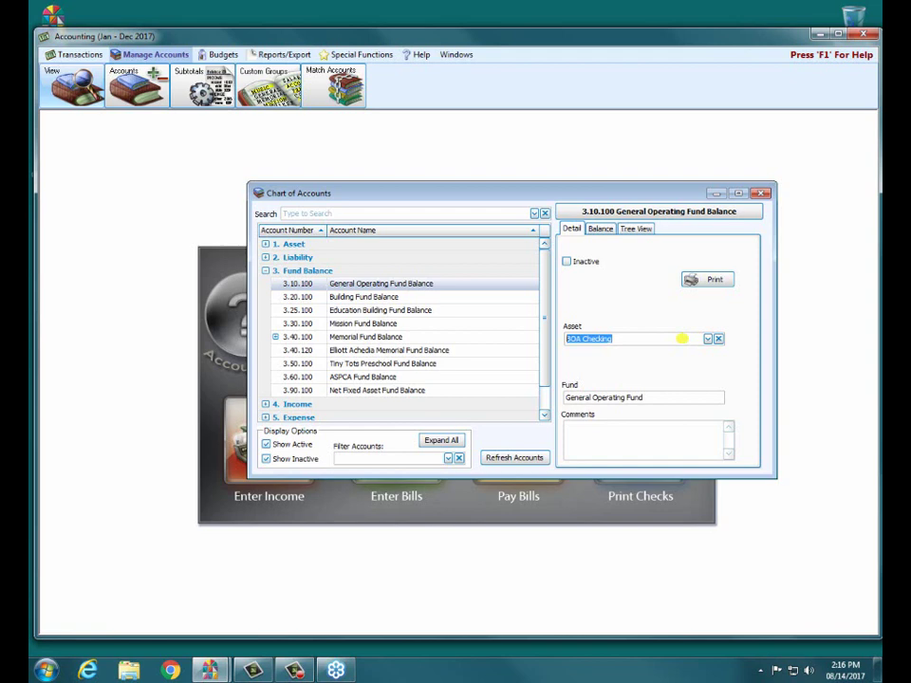
{"action": "left_click", "coordinate": [682, 337]}
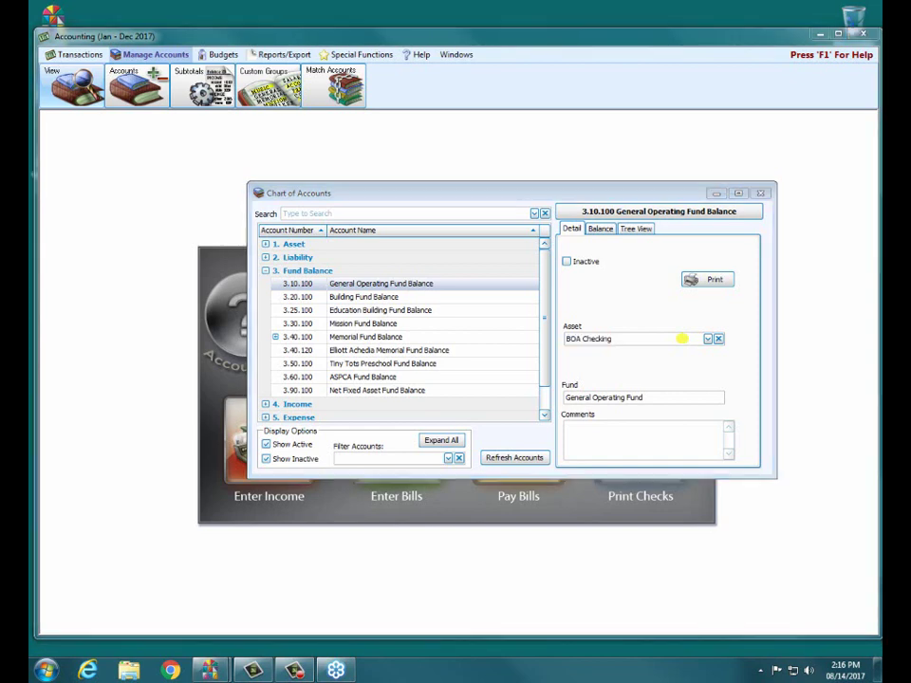
{"action": "left_click", "coordinate": [759, 194]}
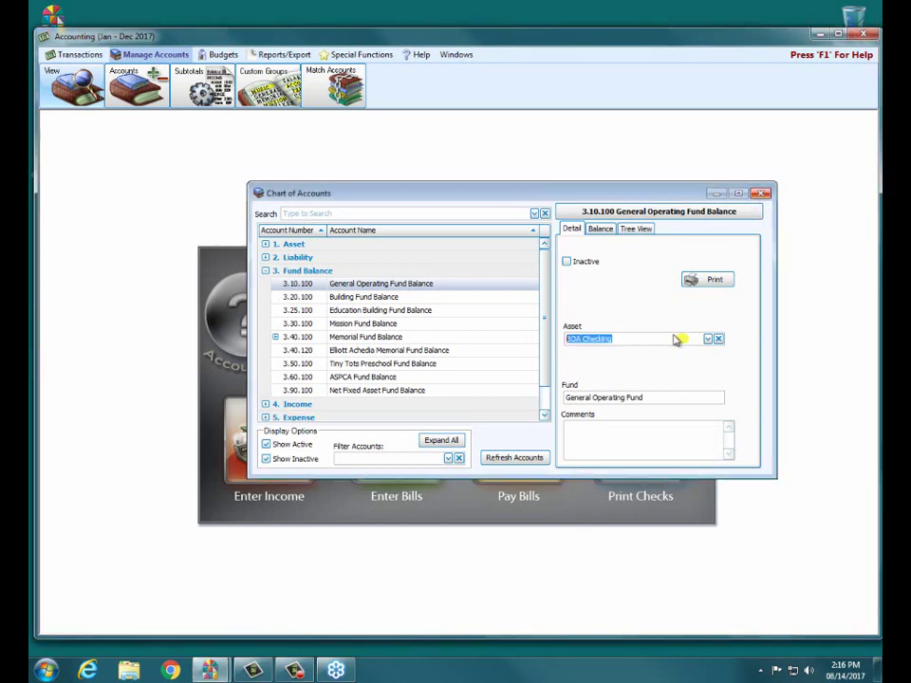
Open the check printing form, view the assets with checks to print, and highlight the Huntington Bank Checking selection before clearing the marking
{"action": "left_click", "coordinate": [617, 465]}
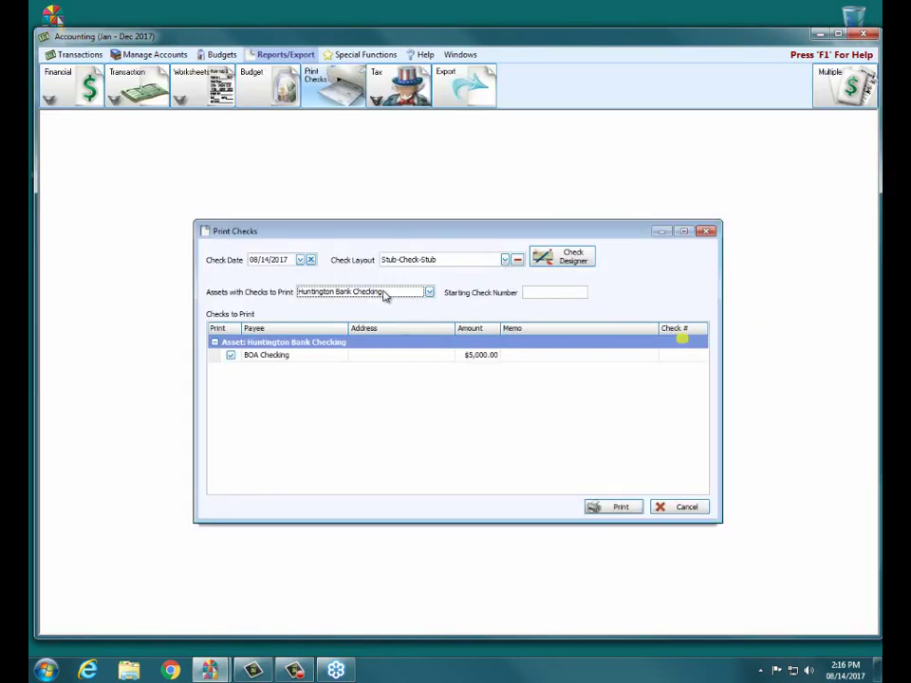
{"action": "left_click", "coordinate": [429, 293]}
{"action": "left_click", "coordinate": [429, 293]}
{"action": "left_click", "coordinate": [705, 231]}
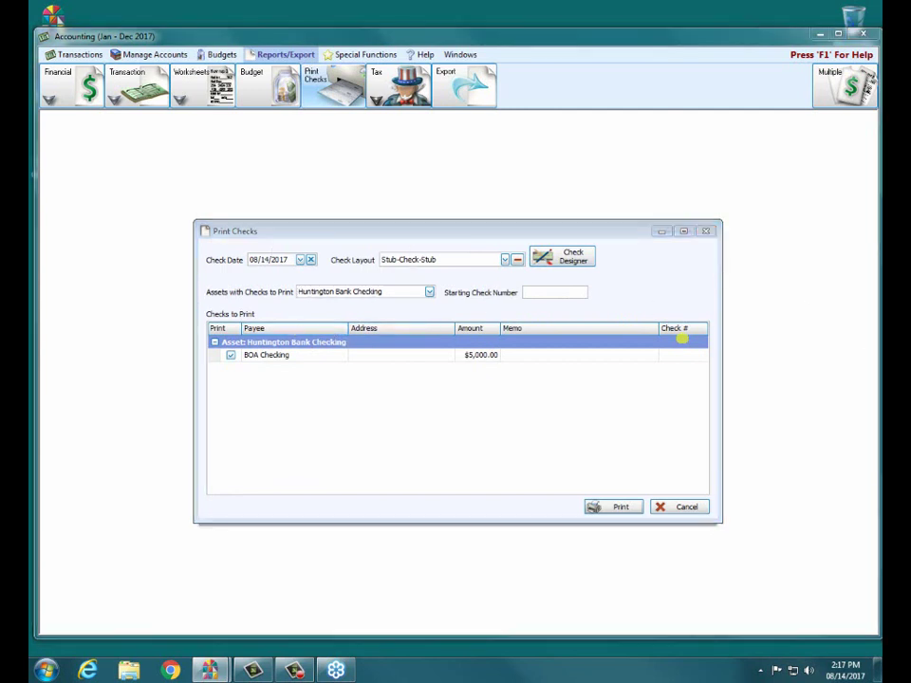
{"action": "mouse_move", "coordinate": [289, 292]}
{"action": "left_mouse_down"}
{"action": "mouse_move", "coordinate": [416, 290]}
{"action": "mouse_move", "coordinate": [283, 286]}
{"action": "mouse_move", "coordinate": [432, 282]}
{"action": "mouse_move", "coordinate": [255, 284]}
{"action": "left_mouse_up"}
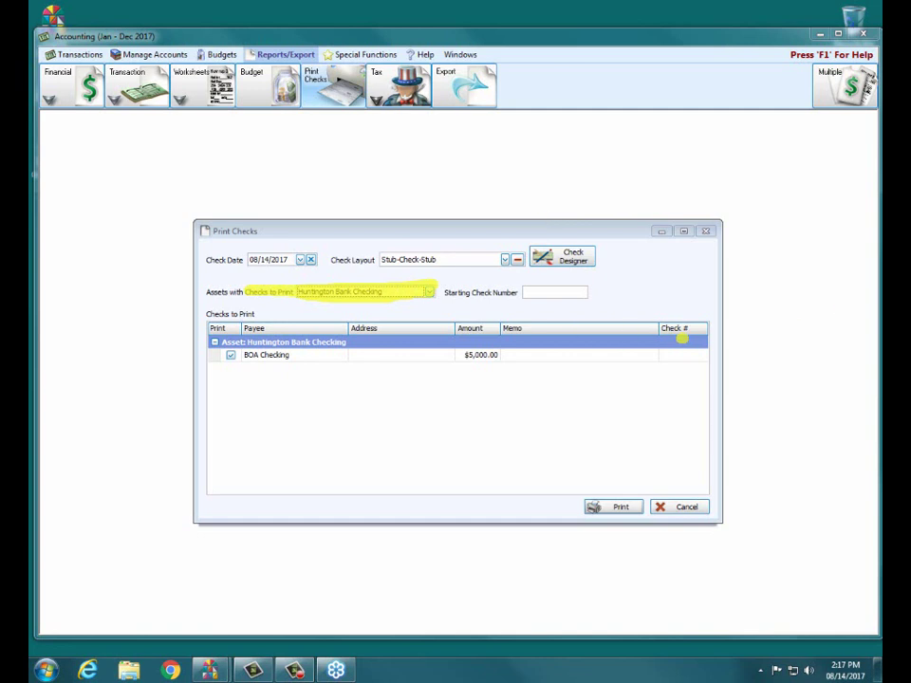
{"action": "key", "text": "Escape"}
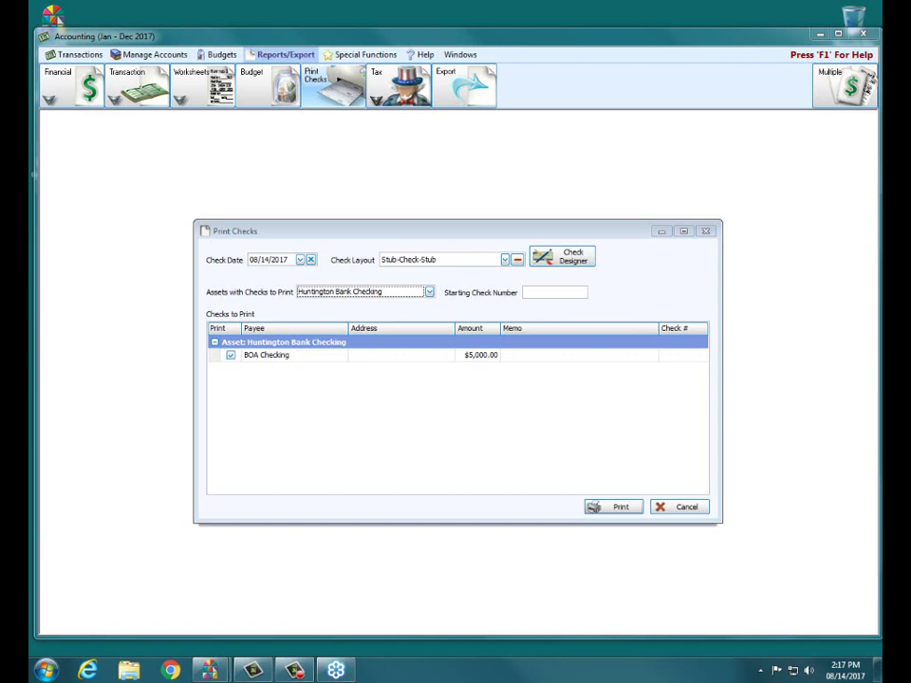
Close the check printing form without printing and exit Accounting
{"action": "left_click", "coordinate": [706, 231]}
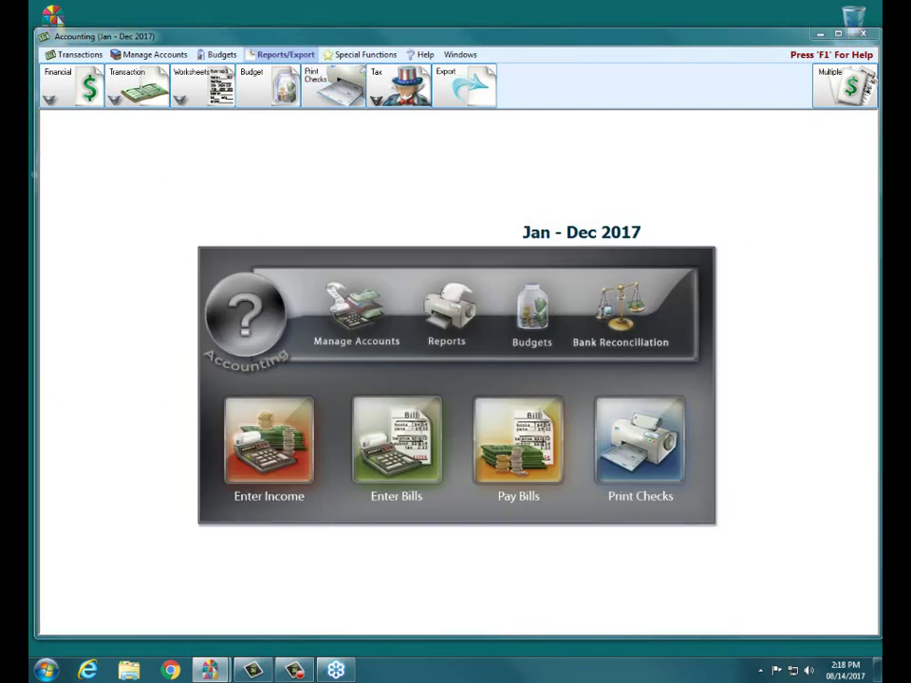
{"action": "left_click", "coordinate": [483, 361]}
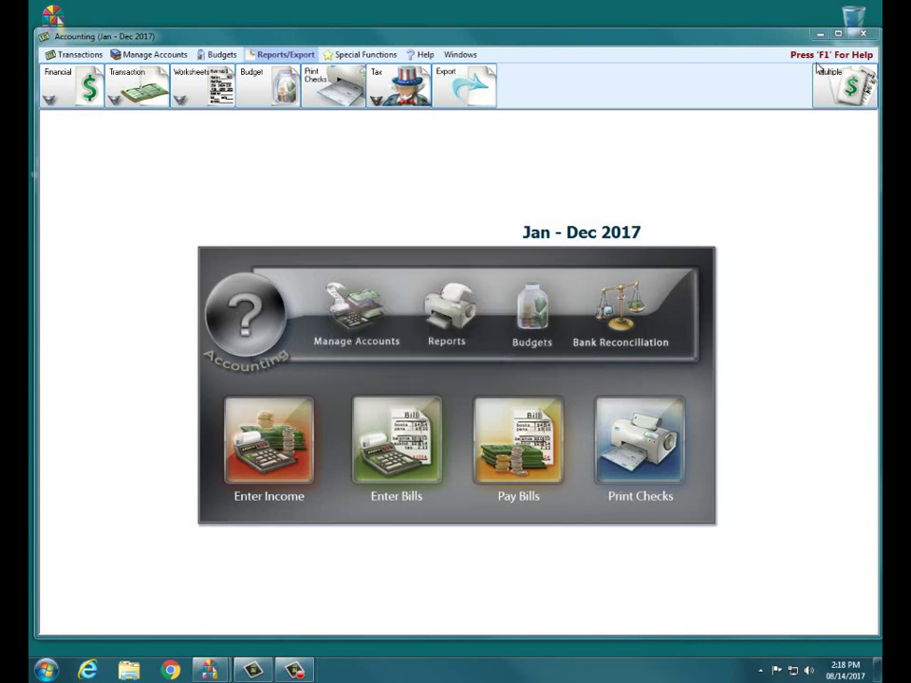
{"action": "left_click", "coordinate": [863, 33]}
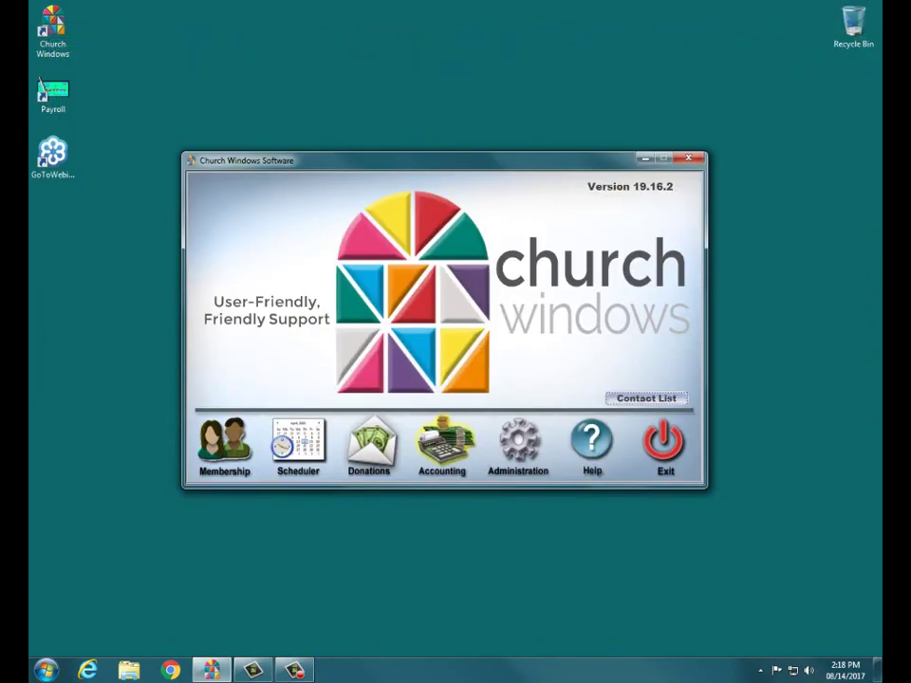